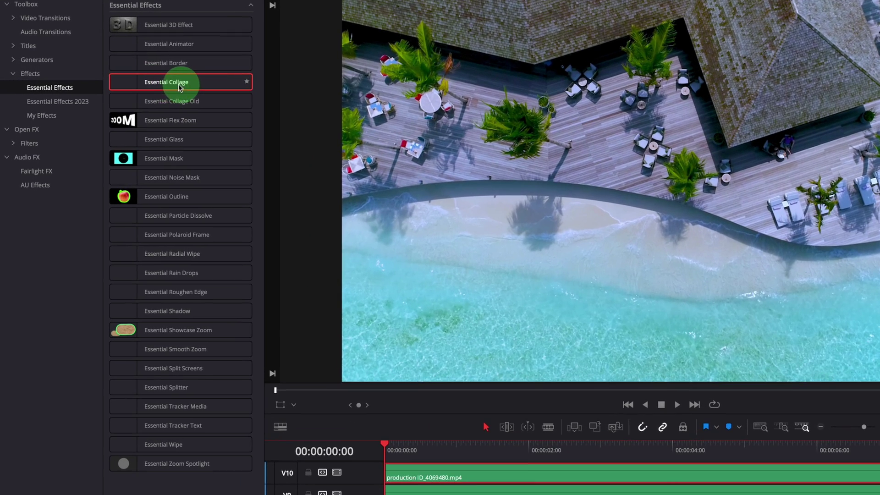
Step: Drop Essential Collage on the V10 clip, disable the V2–V9 clips, and show its collage settings
left_click_drag(169, 85, 581, 476)
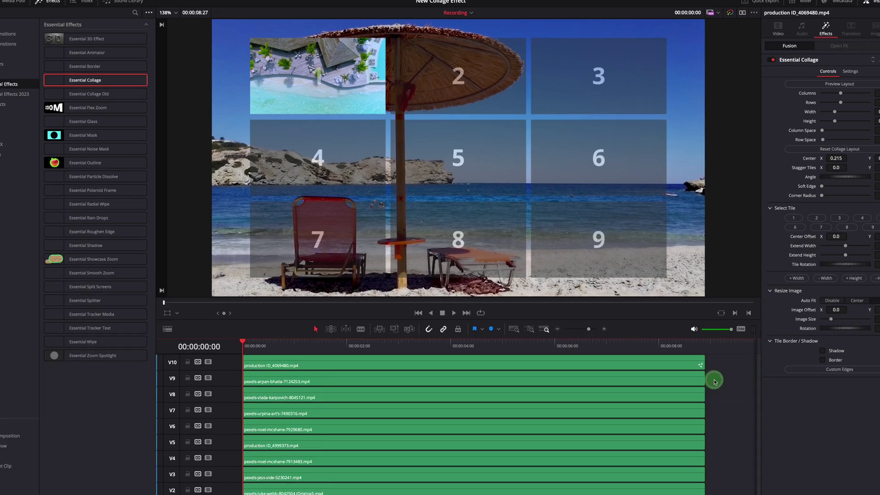
left_click_drag(693, 357, 631, 459)
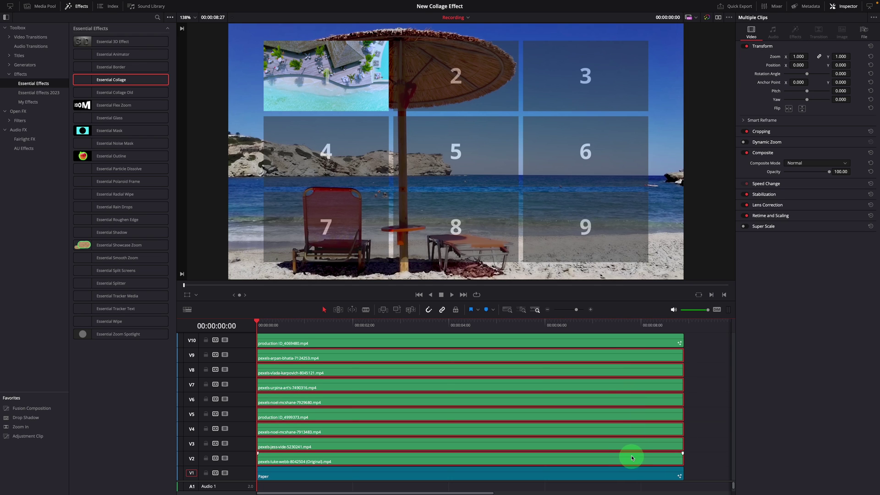
key("d")
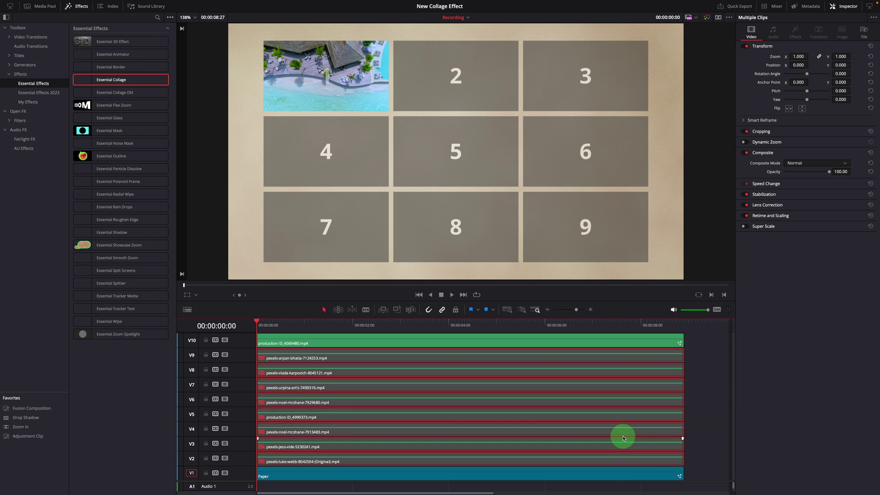
left_click(587, 343)
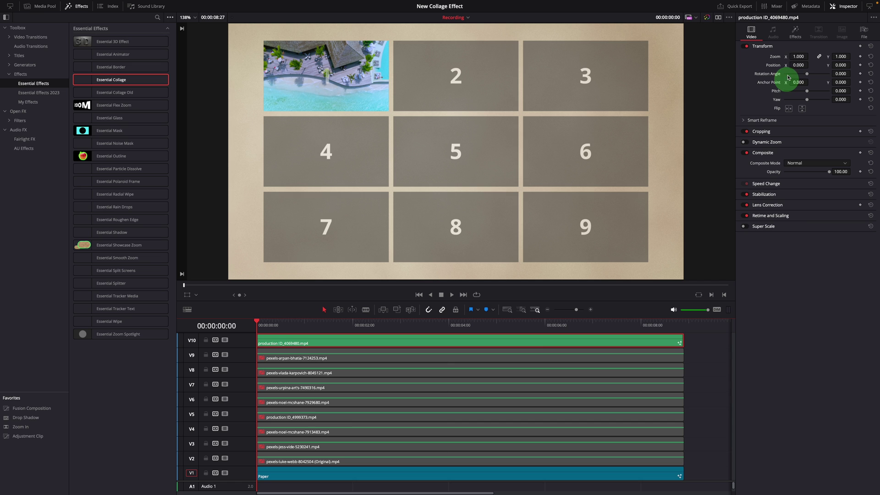
left_click(793, 42)
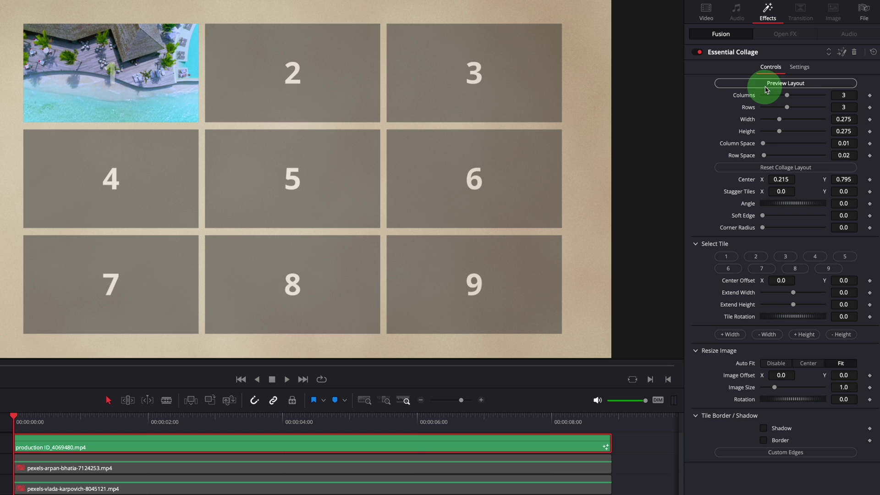
Step: Toggle the layout preview, then try 4 columns with 0.175-wide tiles, recentring the grid
left_click(786, 83)
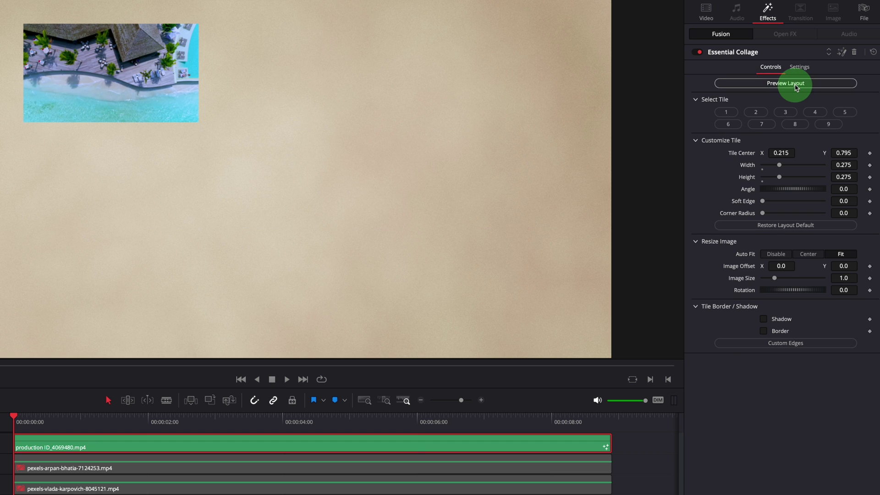
left_click(796, 85)
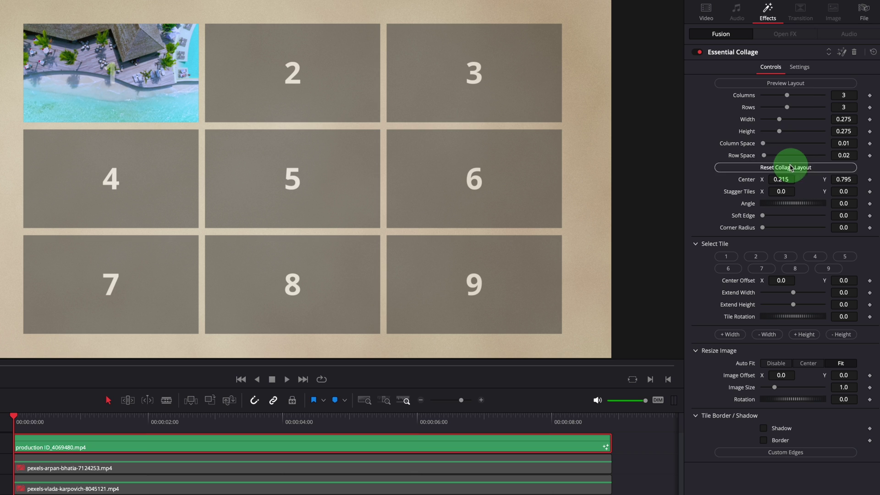
left_click_drag(787, 95, 799, 95)
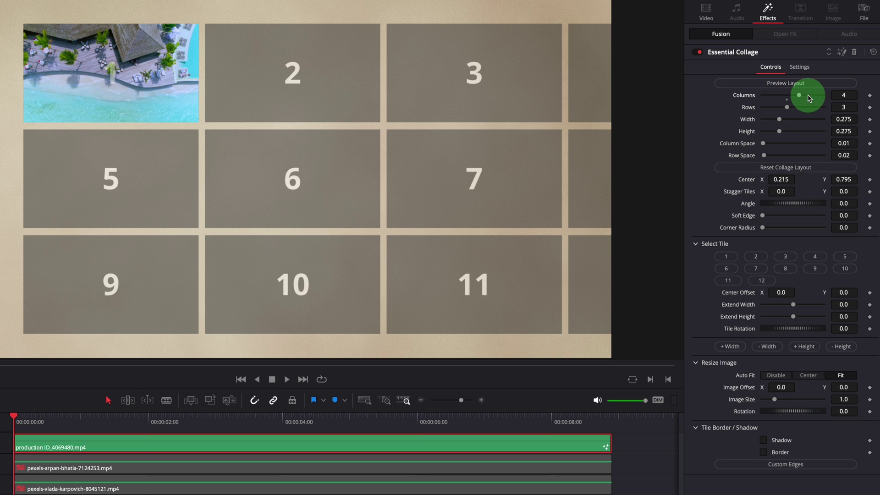
left_click(804, 168)
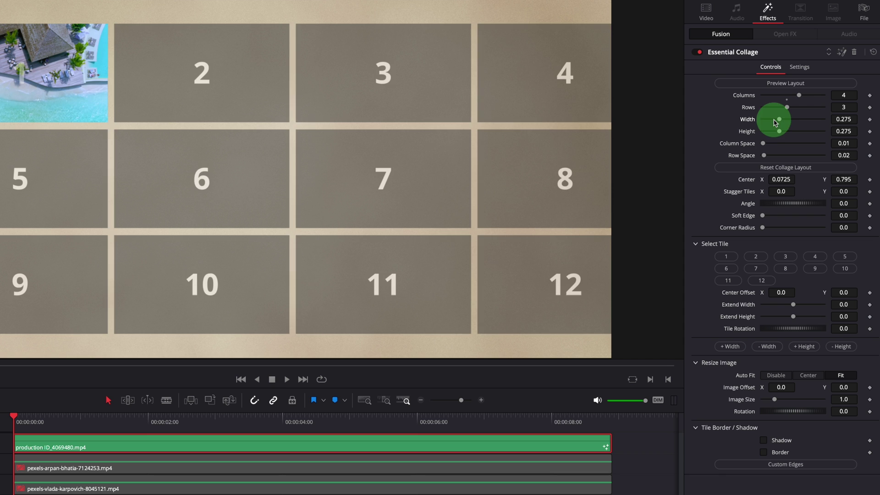
left_click_drag(775, 123, 769, 120)
left_click(799, 168)
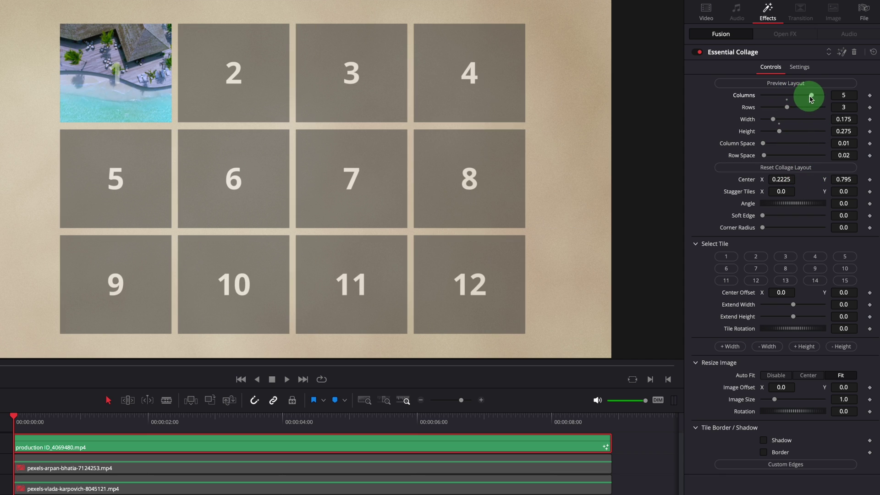
Step: Increase the collage to 5 rows and recentre the enlarged grid
left_click_drag(787, 107, 812, 108)
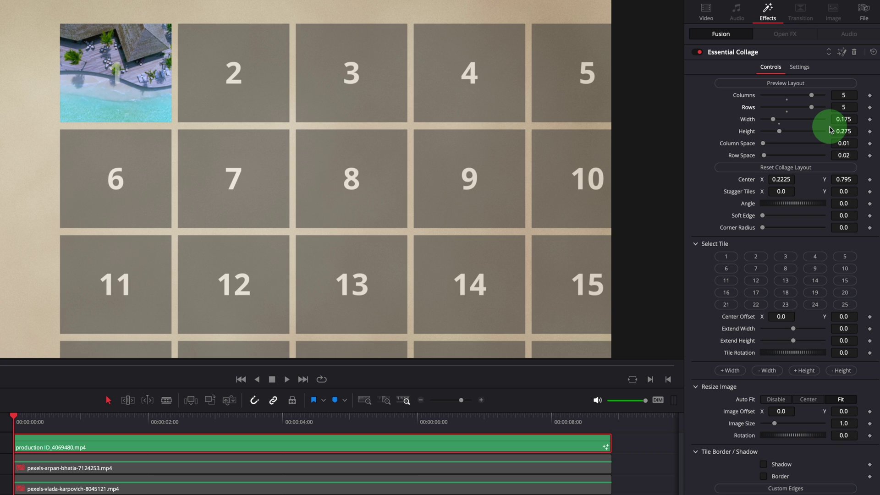
left_click(793, 169)
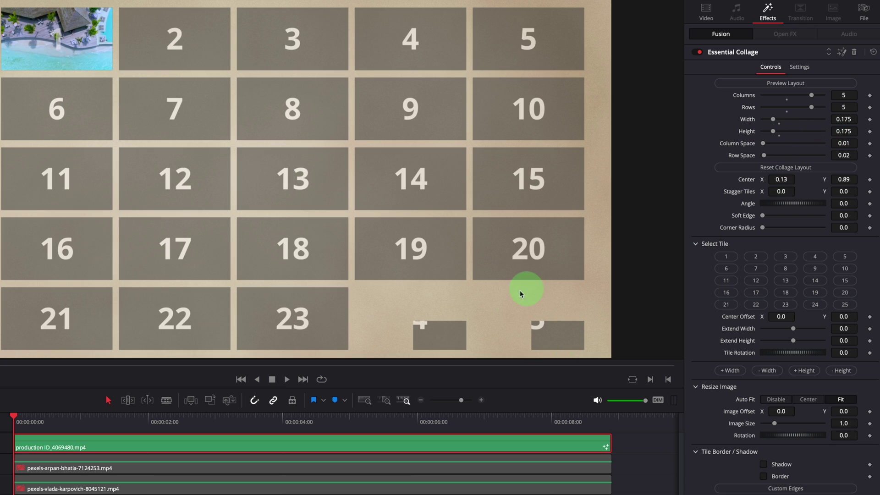
left_click(794, 168)
left_click(794, 169)
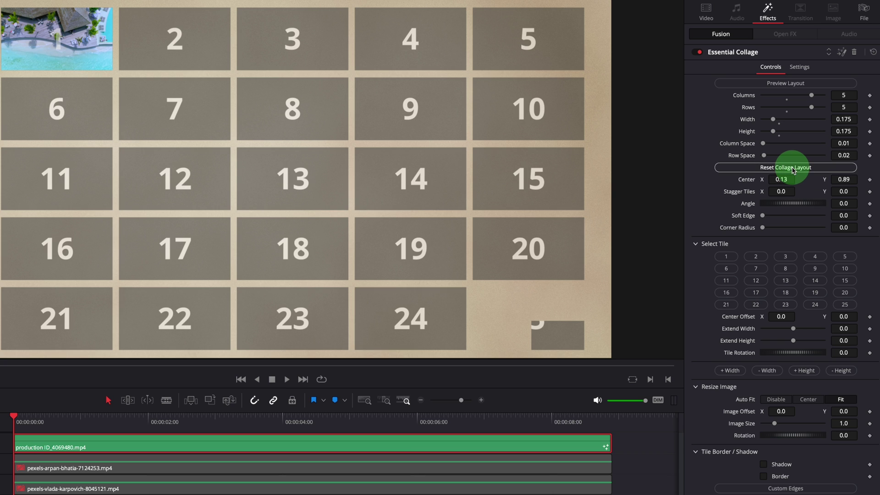
left_click(823, 171)
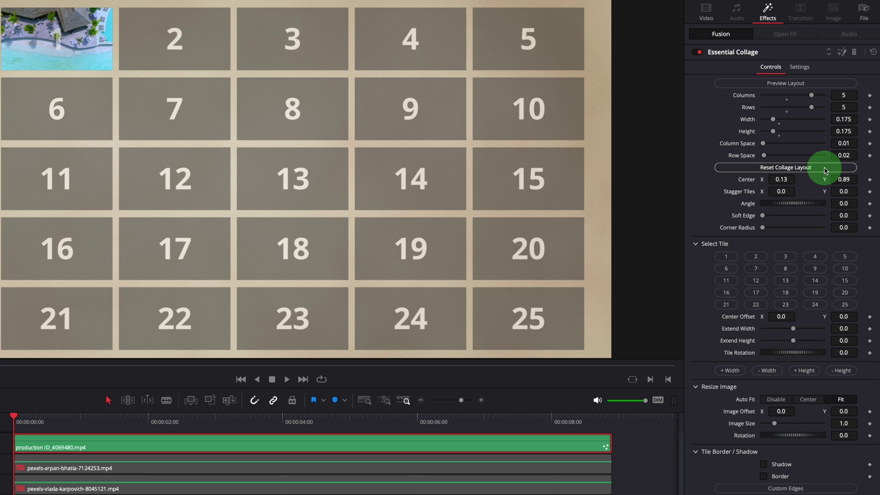
Step: Try 6 columns with narrower tiles, then 4 rows, recentring each time
left_click_drag(811, 95, 824, 95)
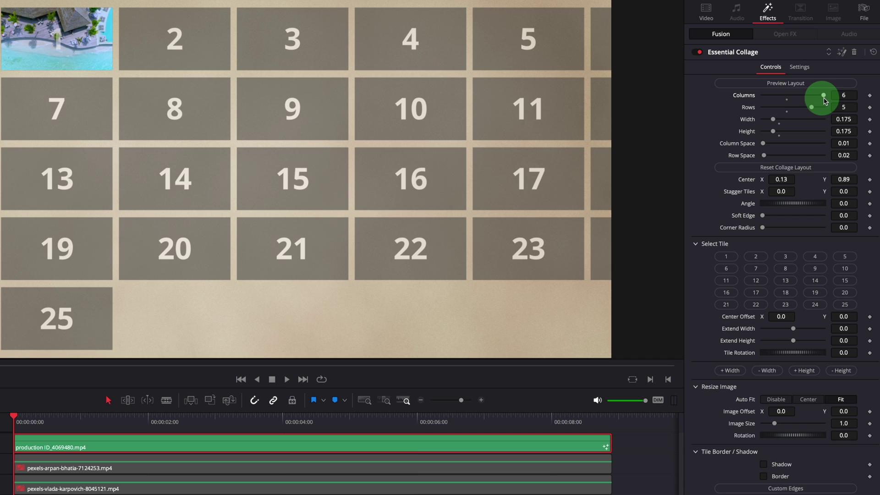
left_click(786, 170)
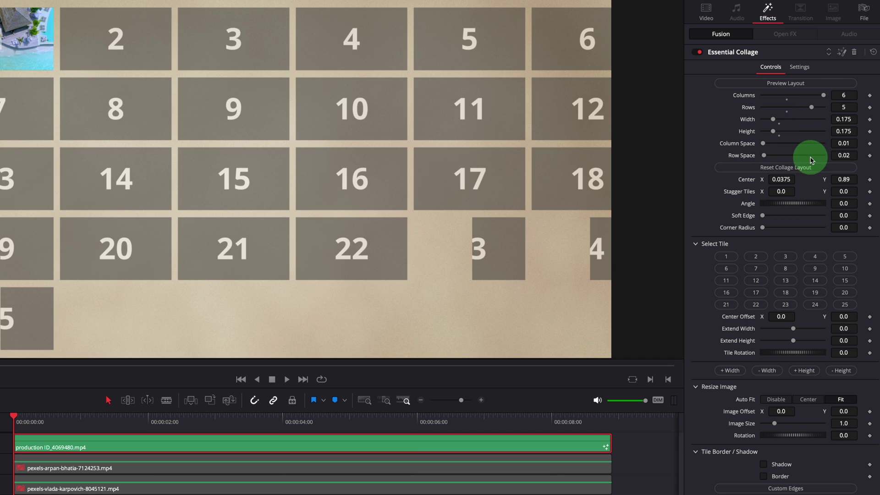
left_click(777, 124)
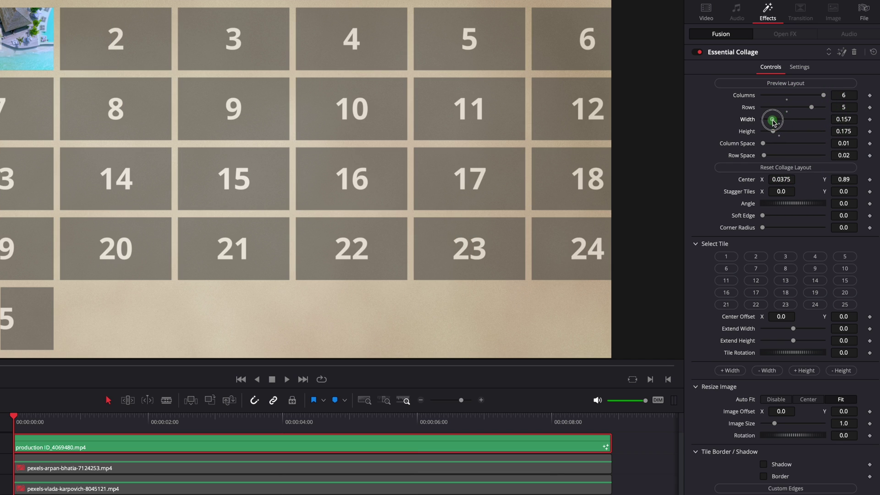
left_click(790, 169)
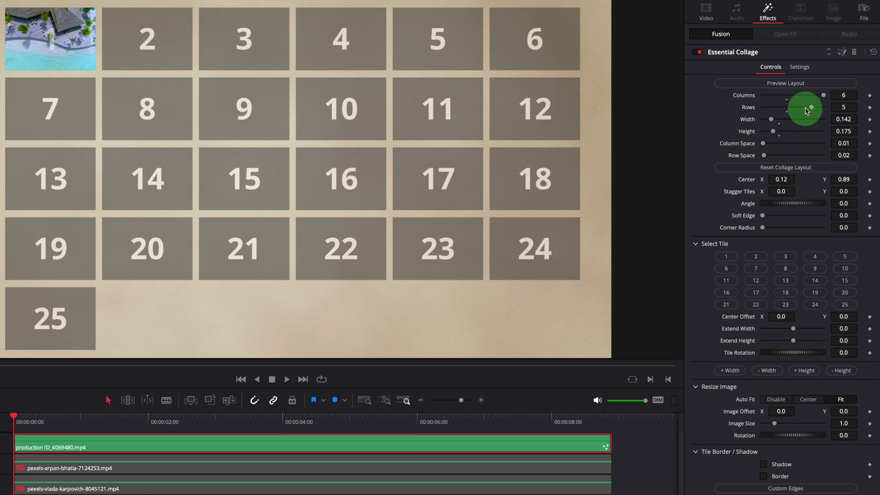
left_click_drag(812, 107, 799, 108)
left_click(809, 168)
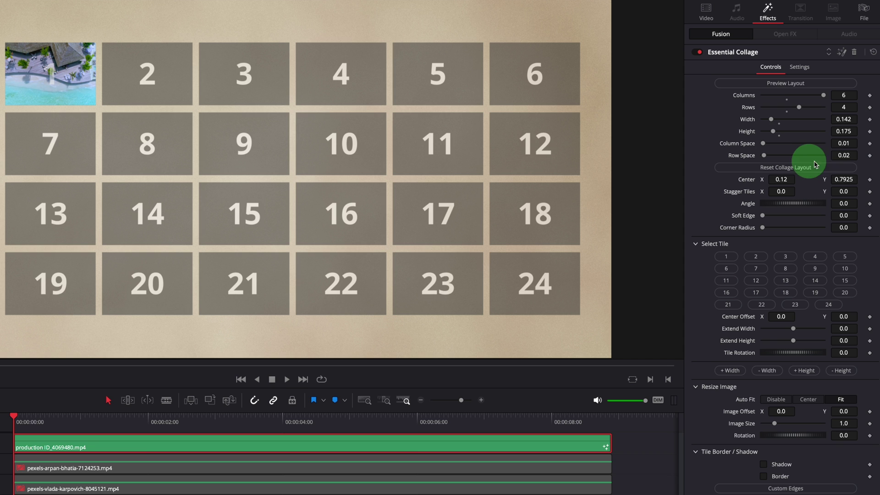
Step: Return to 3 columns by 3 rows with 0.275 by 0.275 tiles, recentred
left_click(787, 96)
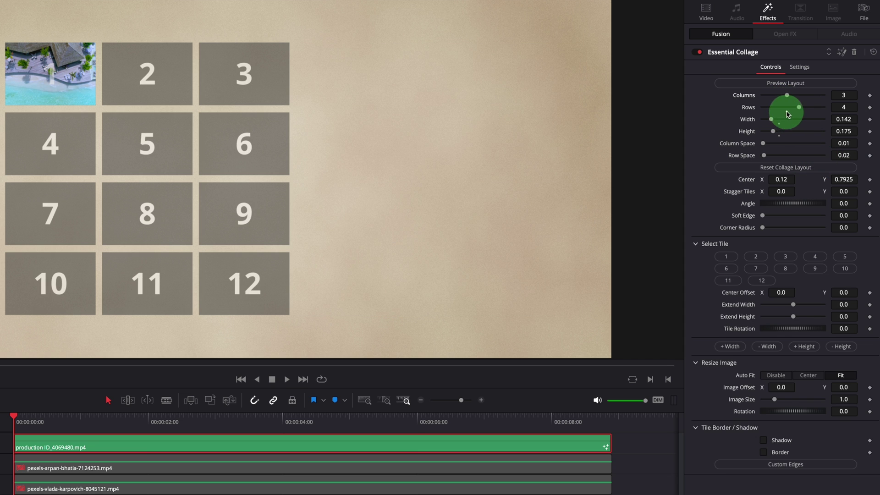
left_click(787, 108)
left_click(780, 121)
left_click(779, 132)
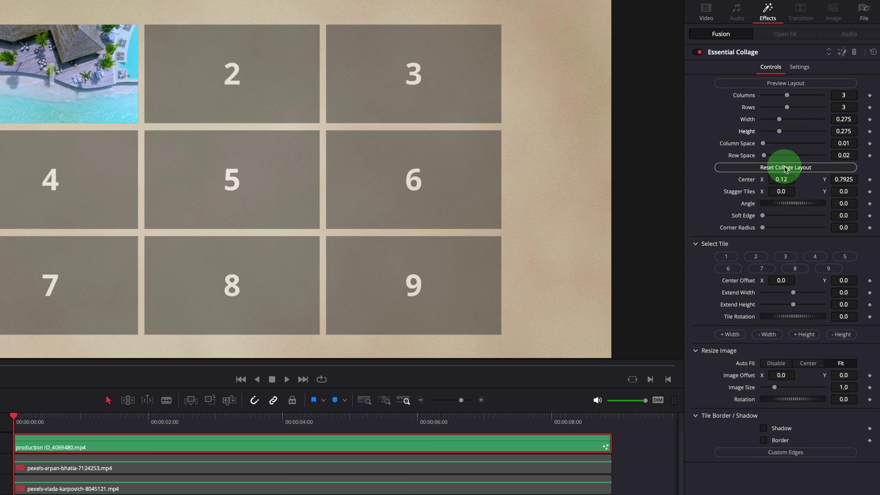
left_click(793, 168)
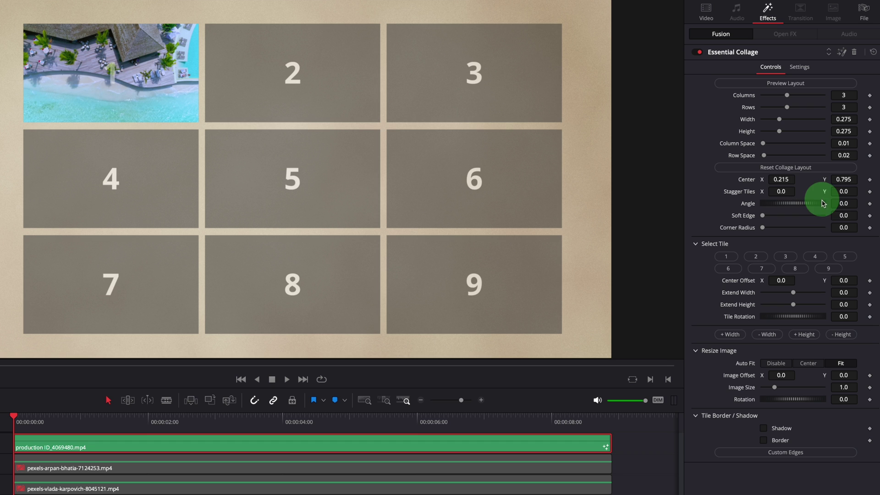
Step: Test collage offset, row/column stagger and a 7.8 angle, then reset stagger and angle to zero
left_click_drag(782, 179, 802, 173)
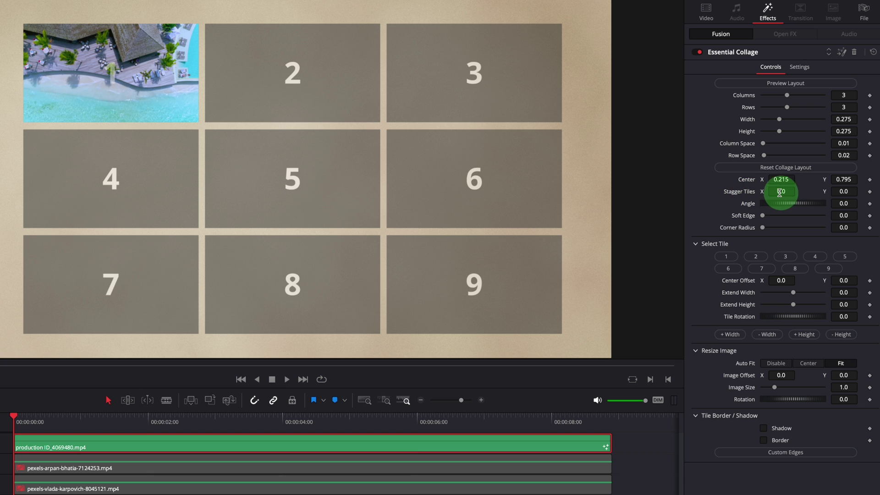
mouse_move(779, 192)
left_mouse_down()
mouse_move(798, 192)
mouse_move(780, 191)
left_mouse_up()
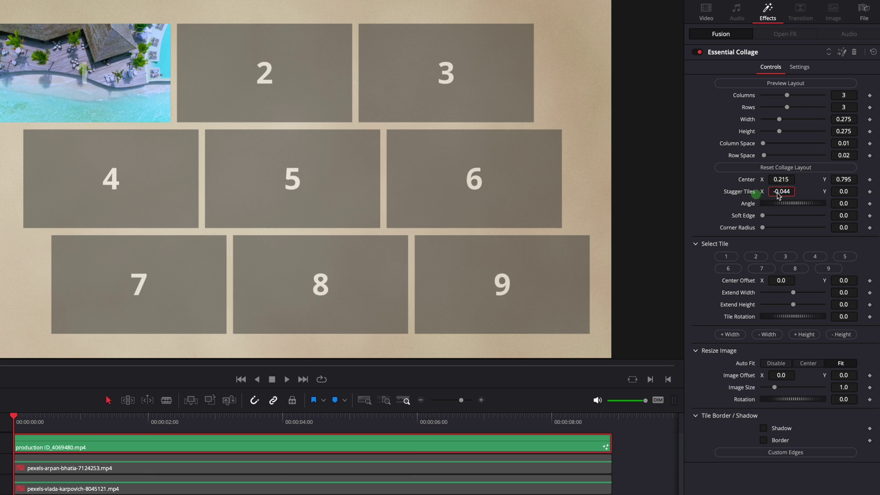
mouse_move(844, 191)
left_mouse_down()
mouse_move(865, 197)
mouse_move(827, 197)
mouse_move(849, 192)
left_mouse_up()
double_click(741, 193)
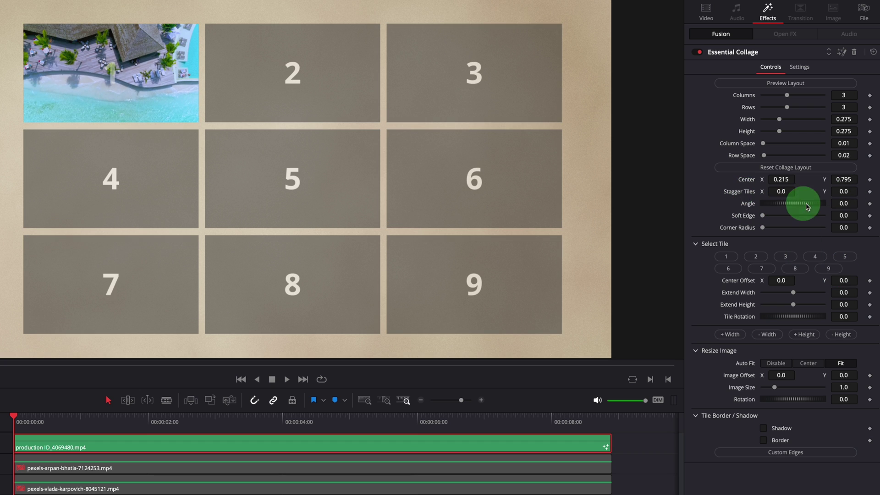
left_click_drag(791, 207, 790, 226)
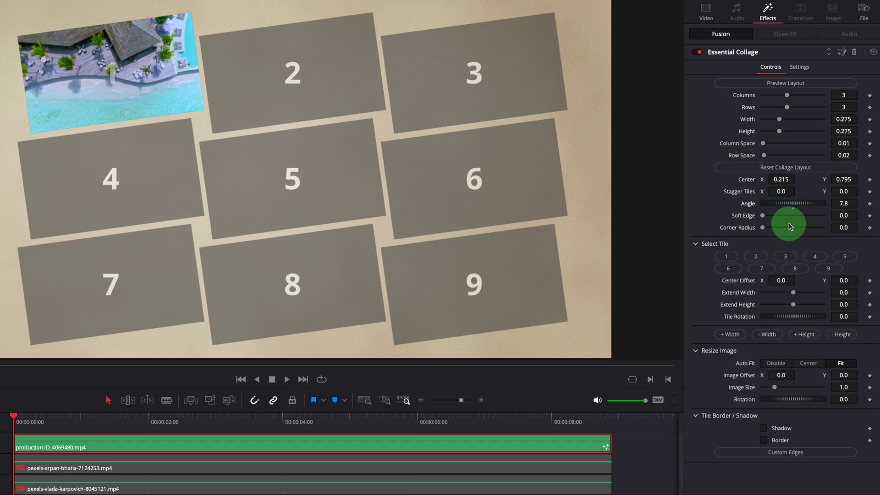
double_click(751, 203)
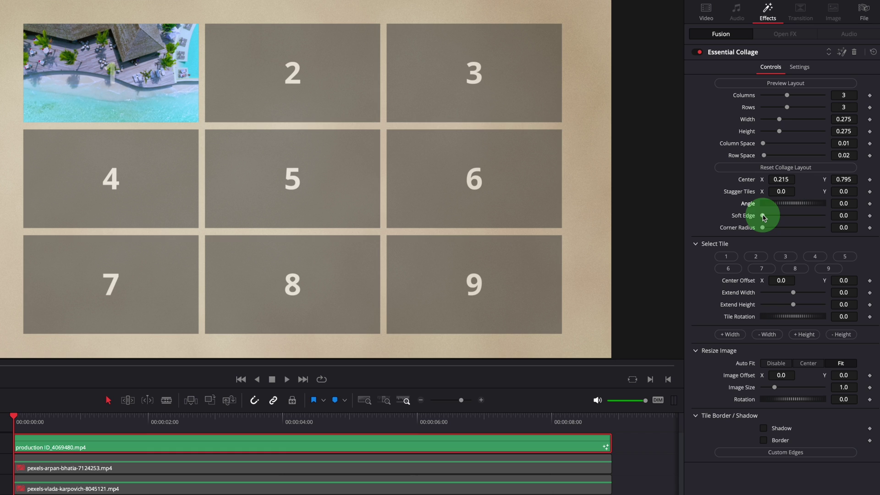
Step: Keep tile edges crisp by resetting Soft Edge, and set Corner Radius to 0.1
left_click_drag(764, 216, 769, 218)
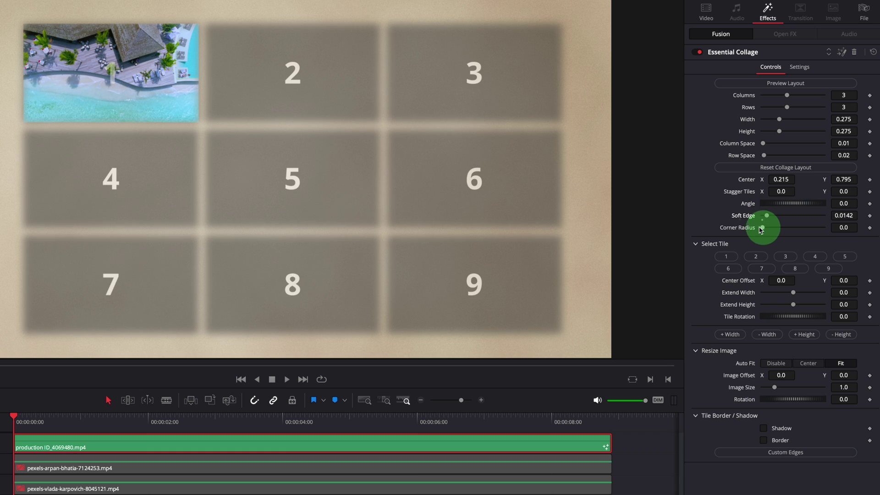
double_click(744, 216)
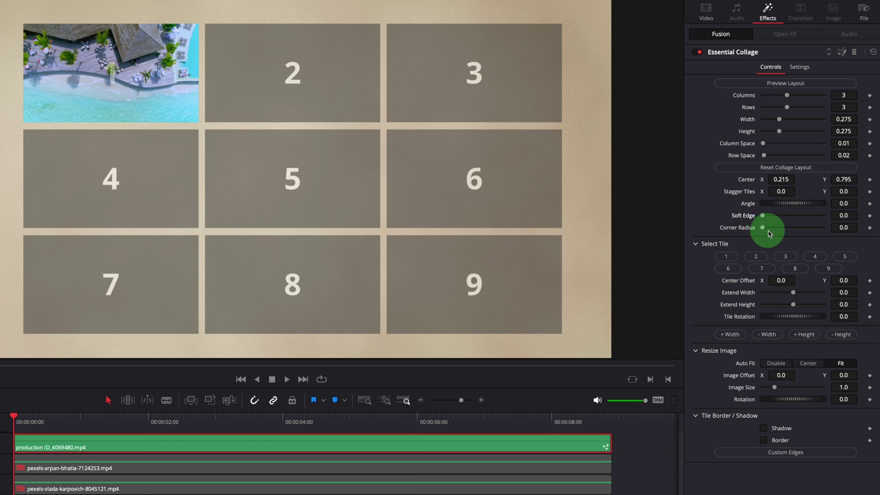
mouse_move(763, 230)
left_mouse_down()
mouse_move(780, 229)
mouse_move(752, 228)
mouse_move(772, 232)
left_mouse_up()
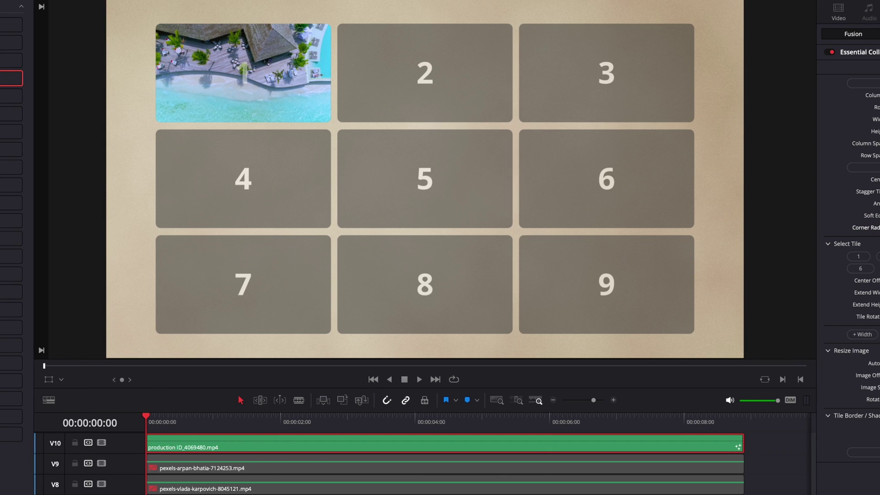
Step: Turn on Fusion Overlay and move, resize and rotate the tile grid in the viewer
left_click(61, 379)
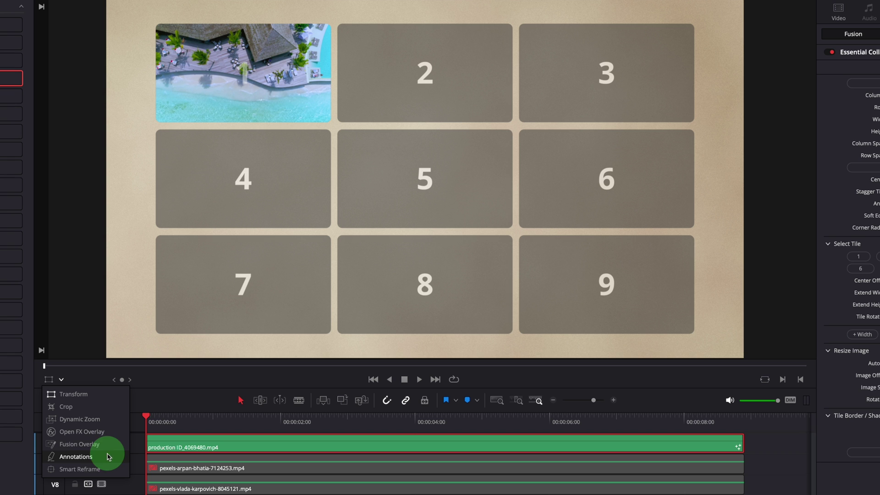
left_click(91, 444)
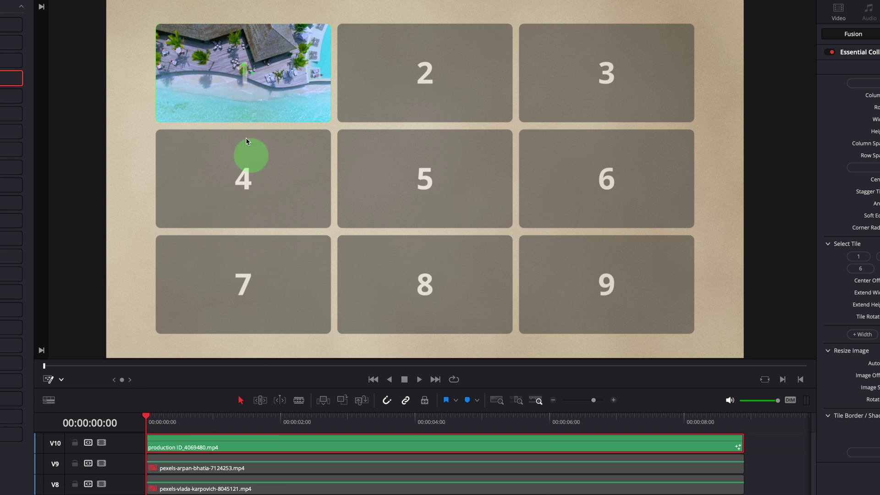
left_click_drag(245, 75, 267, 75)
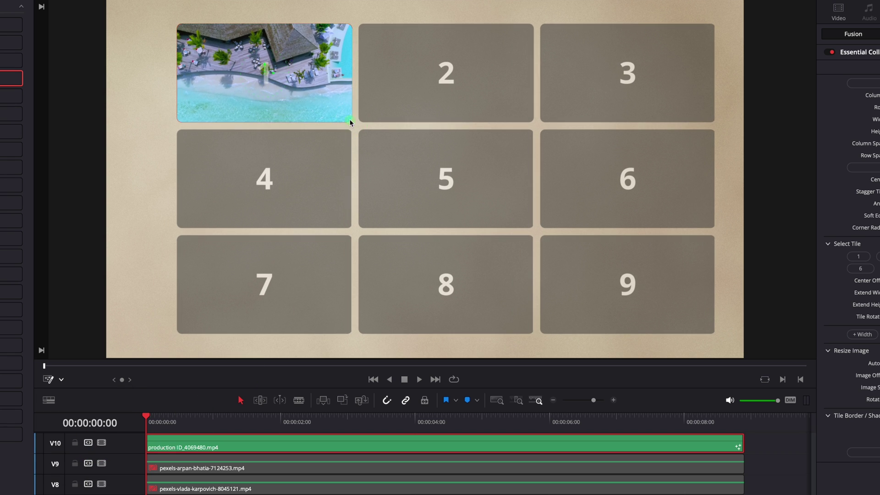
left_click_drag(350, 123, 333, 115)
left_click_drag(293, 65, 286, 69)
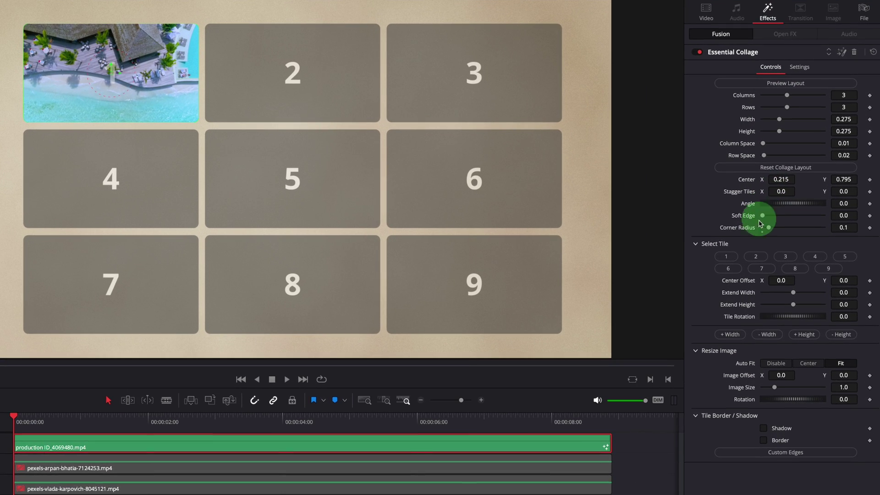
Step: Place the beach clip in tiles 2, 3, 7, 6 and 9, ending in centre tile 5
left_click(756, 258)
left_click(785, 258)
left_click(762, 269)
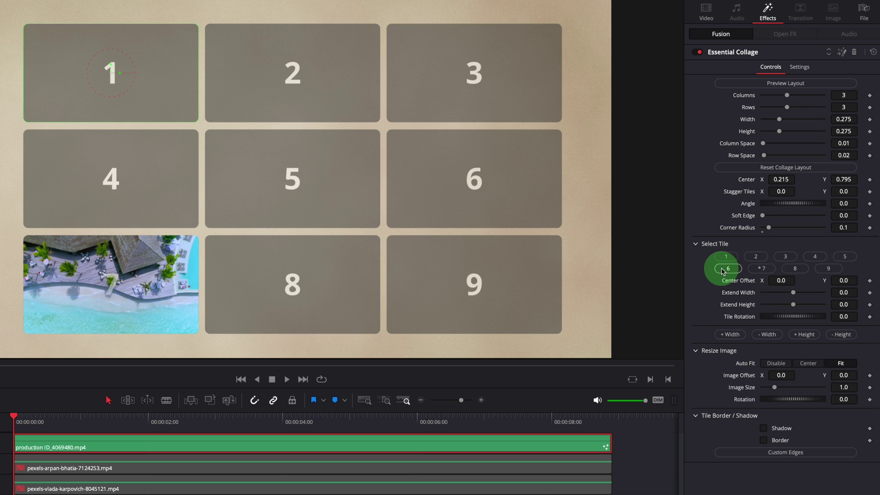
left_click(728, 269)
left_click(829, 269)
left_click(845, 257)
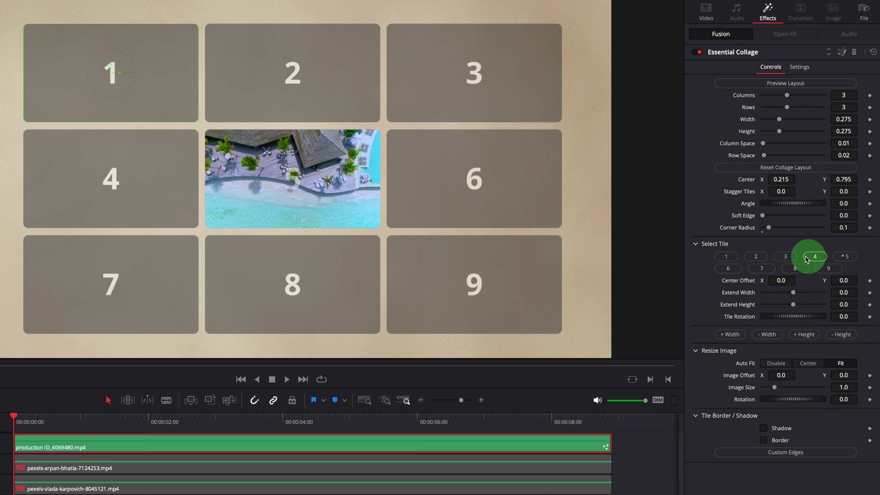
Step: Select tile 3 and test nudging its clip sideways, briefly checking tile 2
left_click(786, 256)
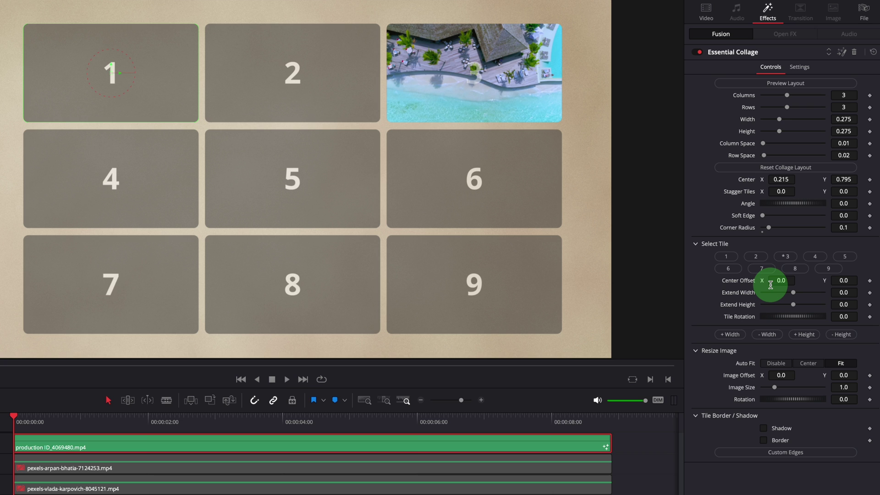
left_click_drag(778, 281, 786, 318)
left_click(756, 256)
left_click(785, 257)
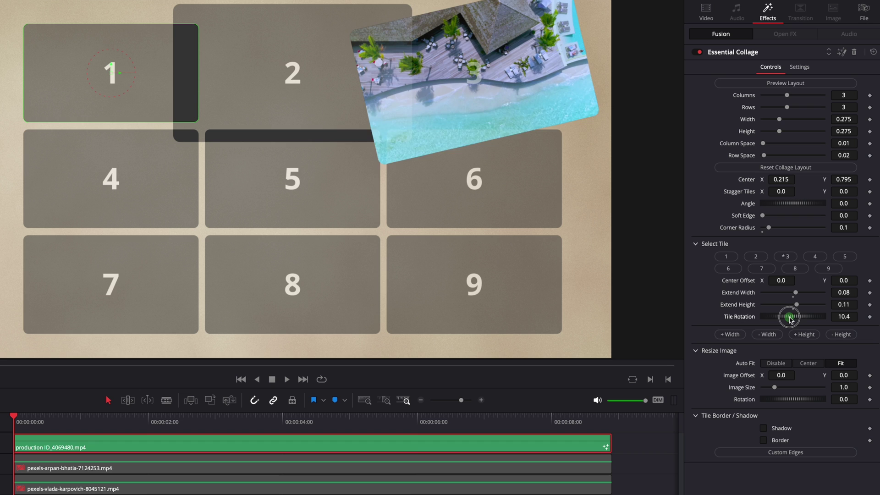
Step: Reset tile 3's rotation and extends to zero, then reset tile 2's extra width
double_click(786, 319)
double_click(747, 297)
left_click(756, 256)
double_click(738, 293)
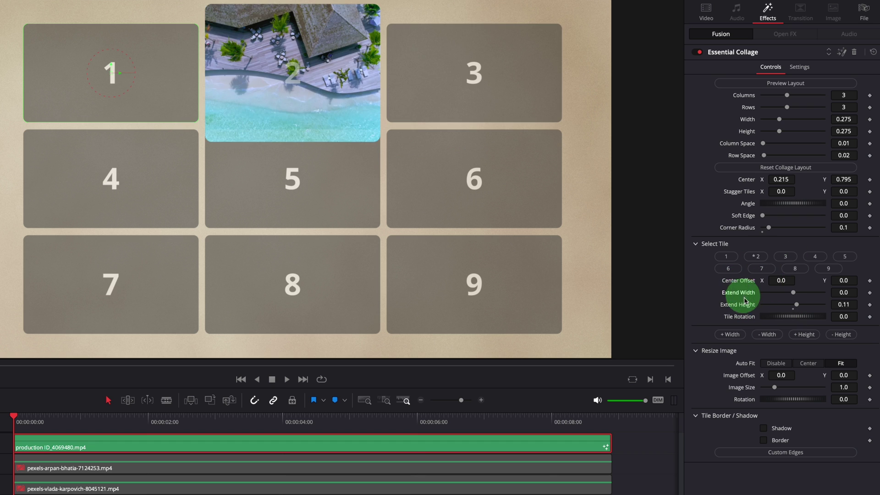
double_click(736, 305)
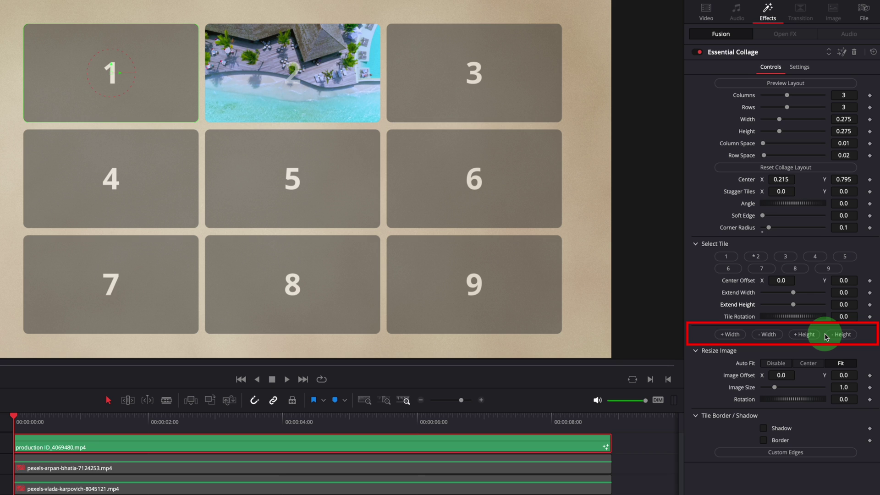
left_click(732, 335)
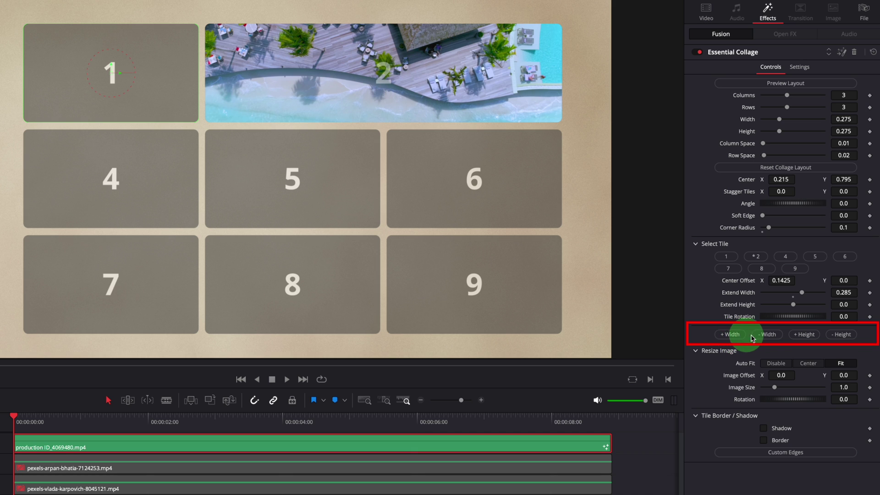
left_click(770, 335)
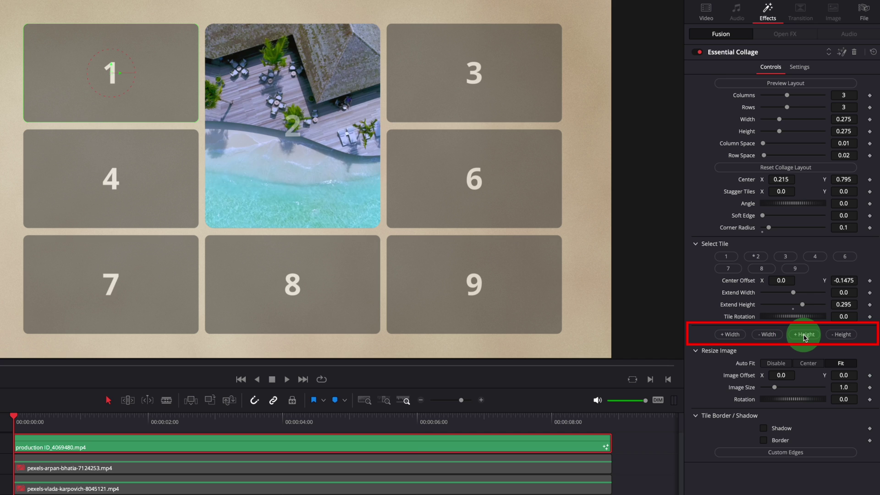
left_click(804, 336)
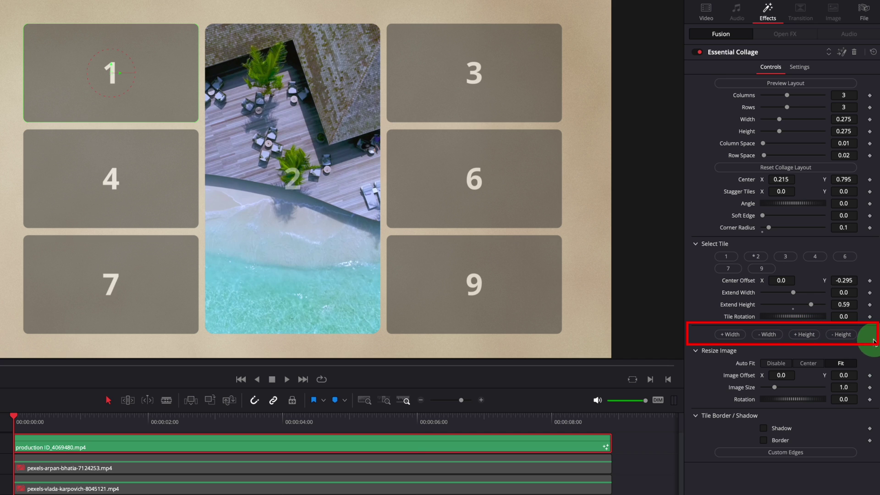
left_click(847, 338)
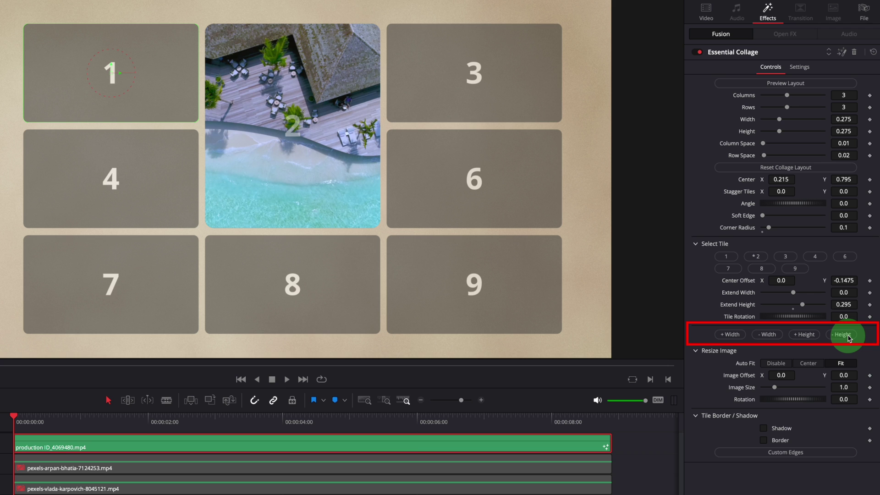
left_click(848, 338)
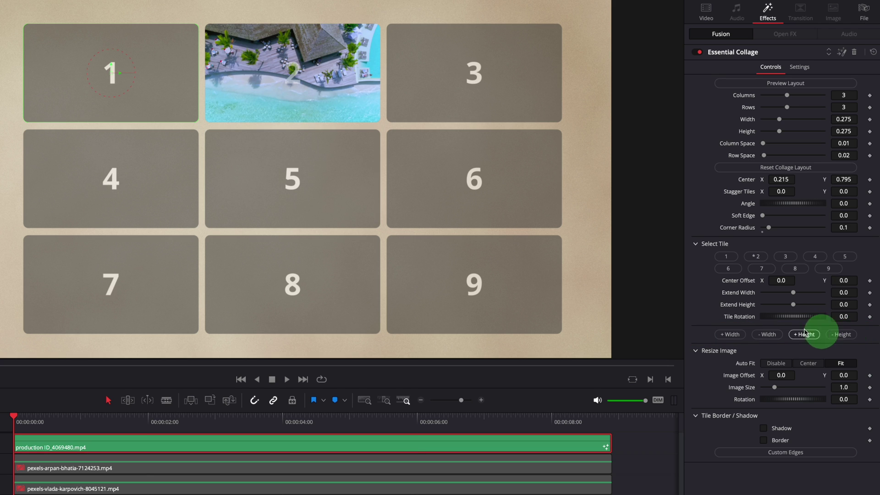
left_click(731, 338)
left_click(809, 337)
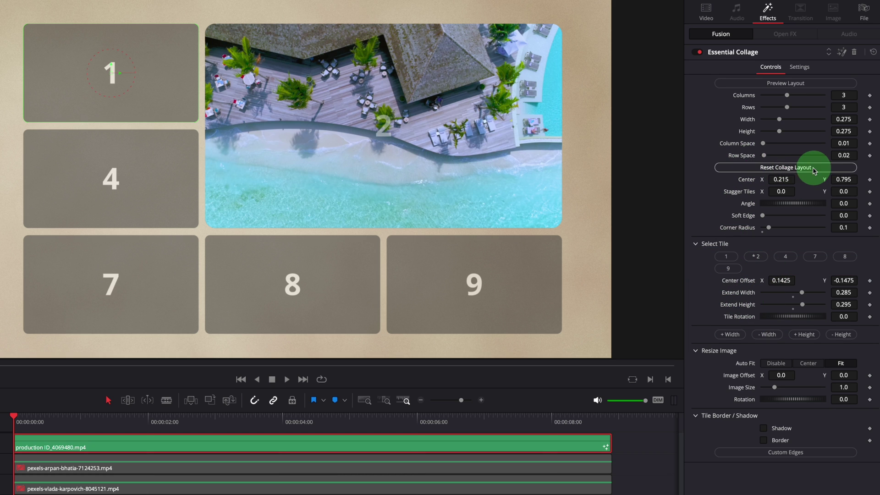
left_click(785, 168)
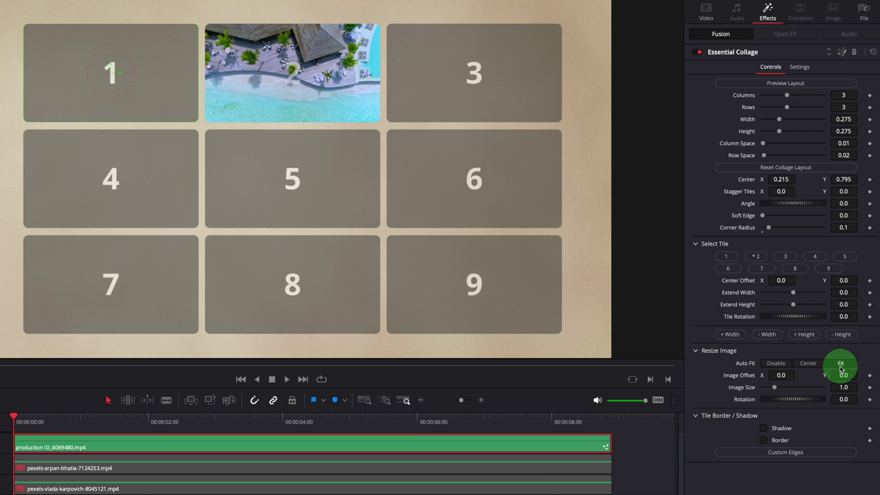
Step: Test shifting tile 2 right, resetting its width, tilting it about -10°, and centring its image
left_click_drag(780, 281, 797, 296)
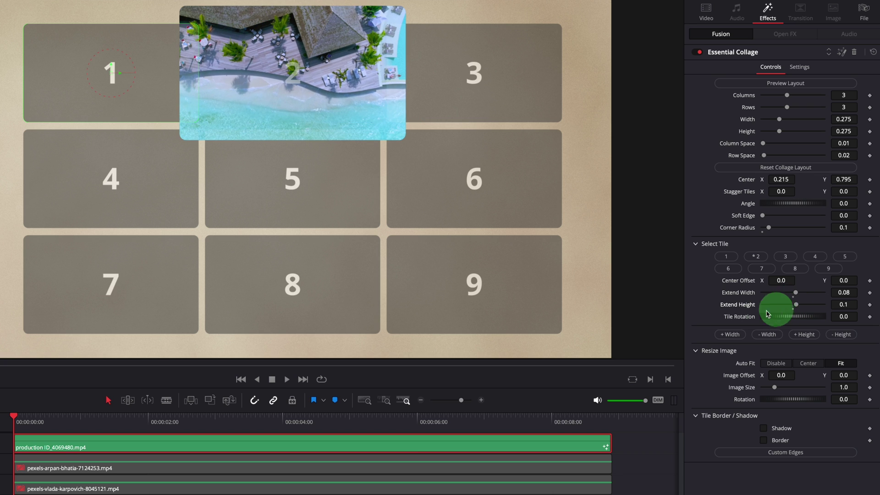
double_click(750, 293)
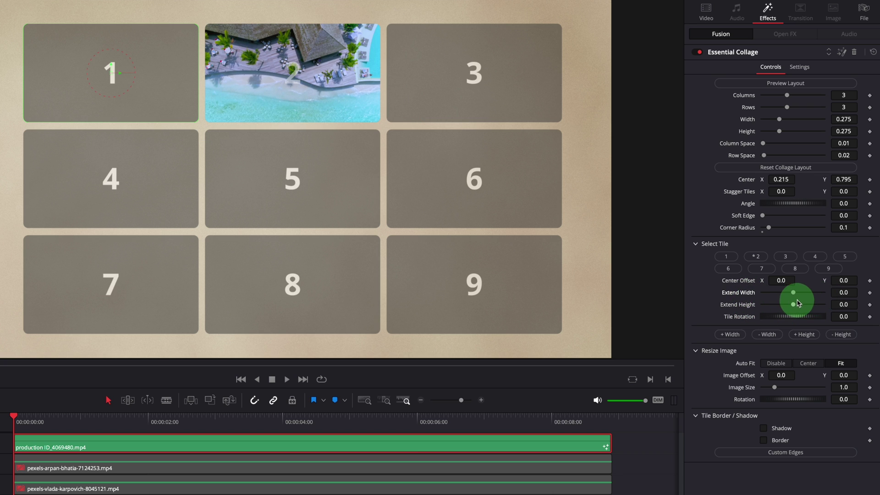
left_click_drag(803, 320, 802, 319)
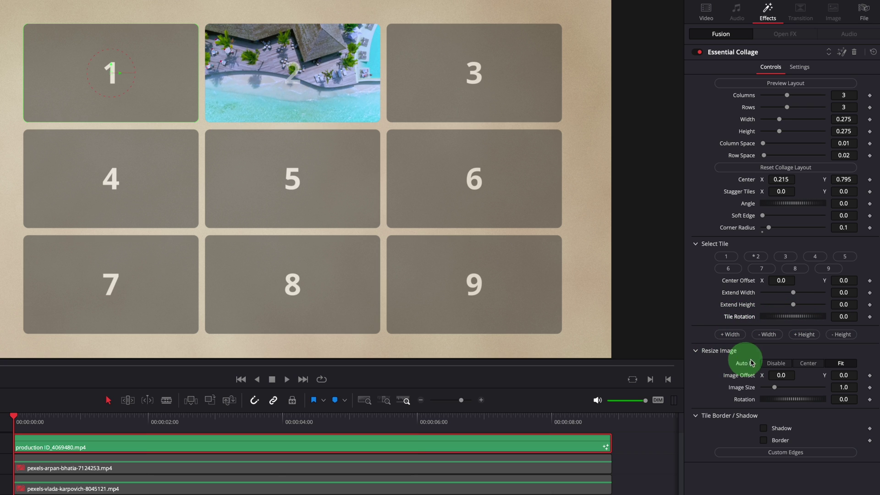
left_click(808, 365)
Step: Reset tile 2's offset, width, height and rotation to zero and turn off auto-fit
left_click_drag(779, 281, 791, 316)
double_click(739, 280)
double_click(738, 293)
double_click(743, 304)
double_click(739, 316)
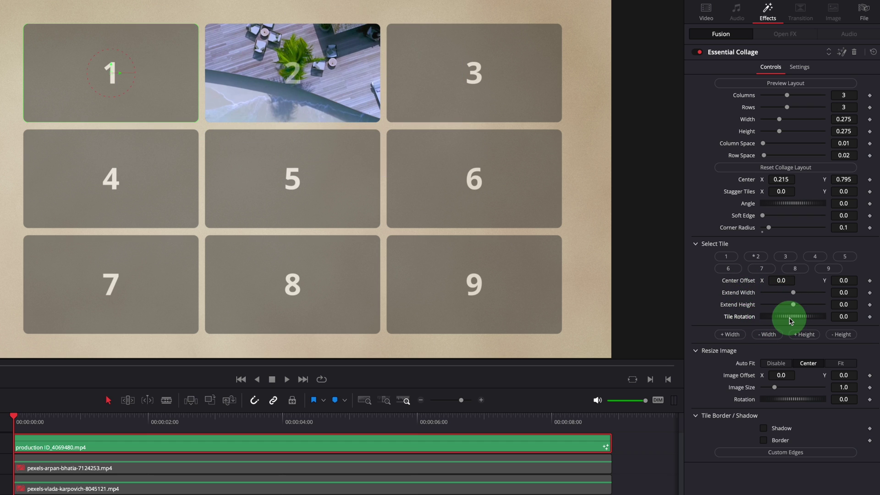
left_click(776, 364)
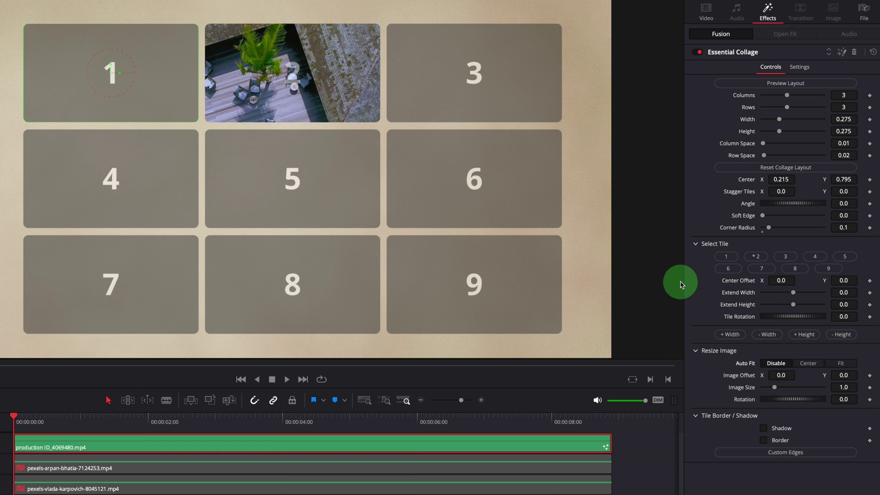
Step: Move the clip through tiles 1, 2, 7, 8, 9 and 3, then back to tile 2
left_click(727, 257)
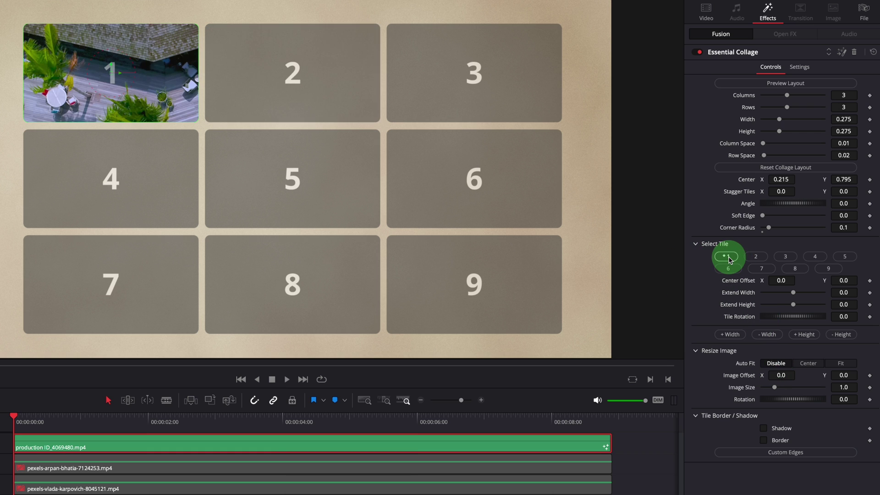
left_click(756, 258)
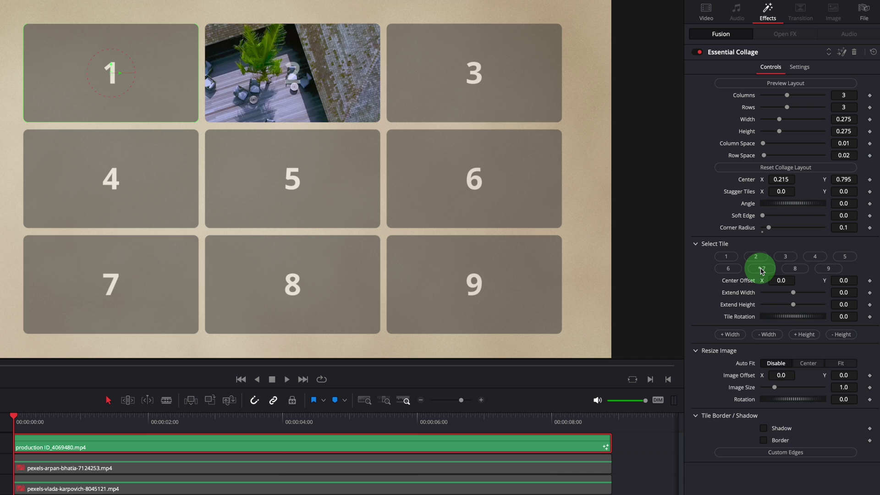
left_click(761, 270)
left_click(795, 269)
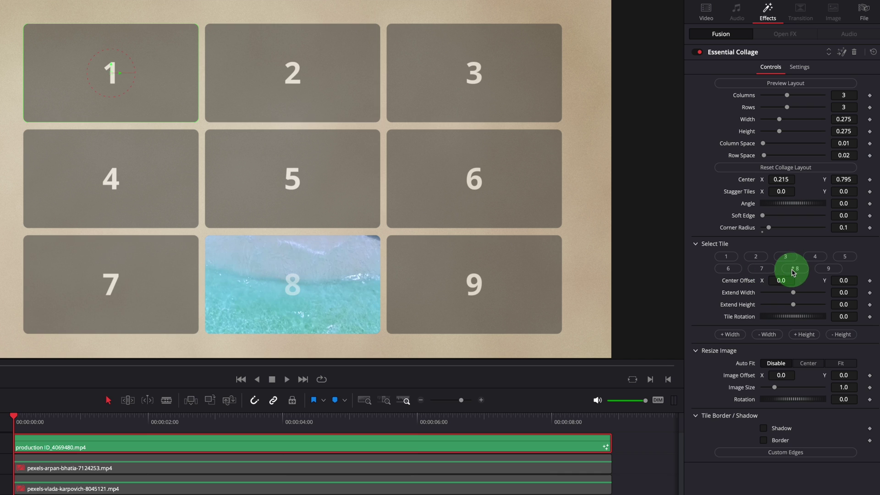
left_click(818, 269)
left_click(789, 258)
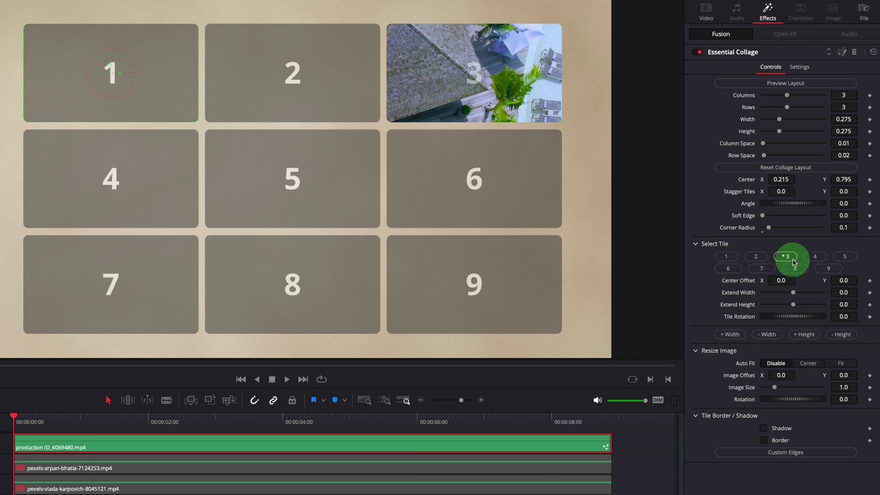
left_click(756, 256)
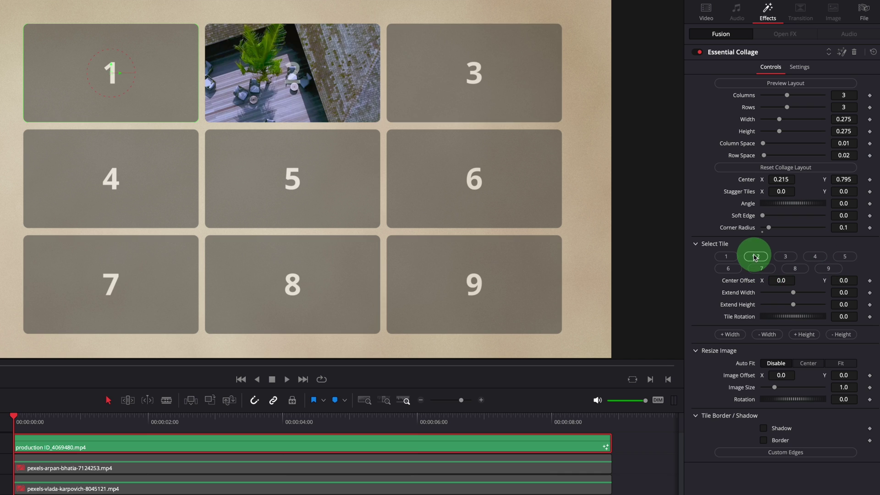
Step: Set Auto Fit to Fit and nudge the resort image left to offset X -0.013
left_click(808, 365)
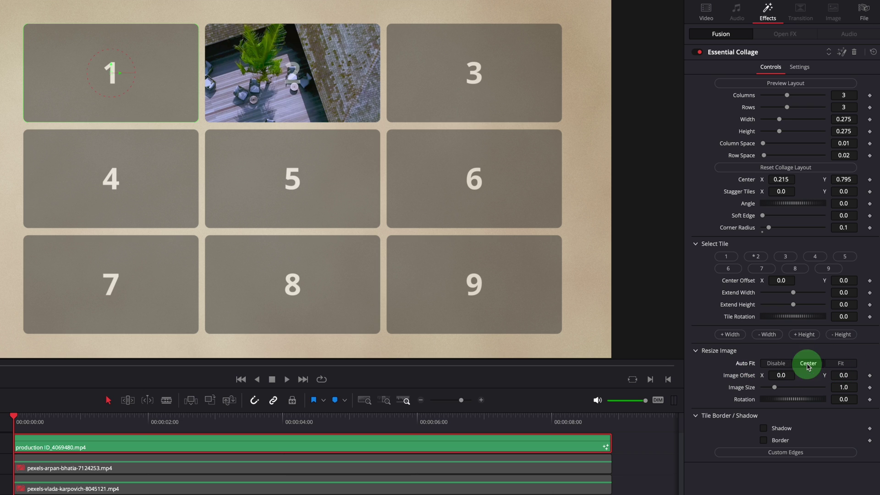
left_click(841, 363)
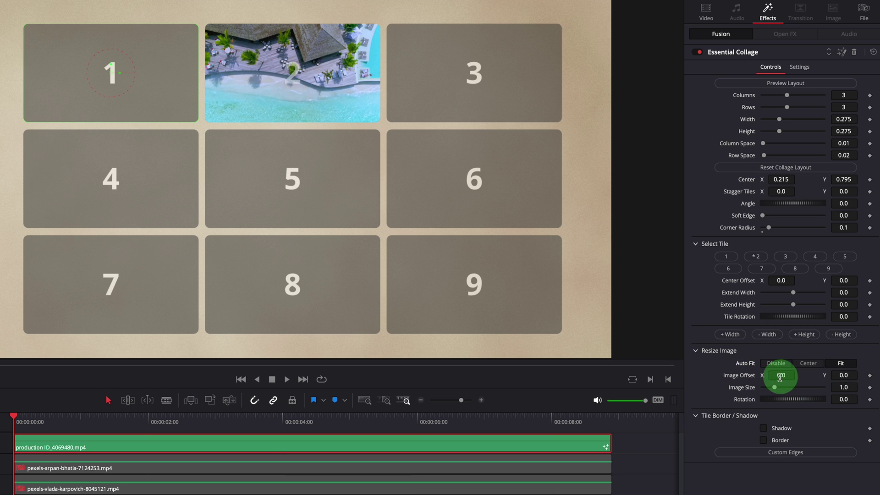
mouse_move(779, 377)
left_mouse_down()
mouse_move(743, 379)
mouse_move(785, 387)
mouse_move(801, 400)
mouse_move(776, 387)
mouse_move(785, 388)
left_mouse_up()
Step: Reset the image offset, enable a tile border, test Green and Blue at 0.0, then restore white
double_click(741, 376)
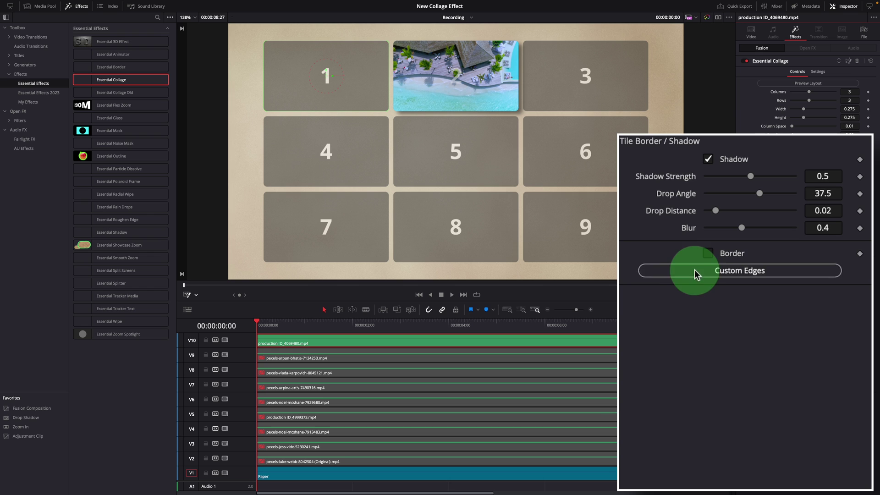
left_click(708, 253)
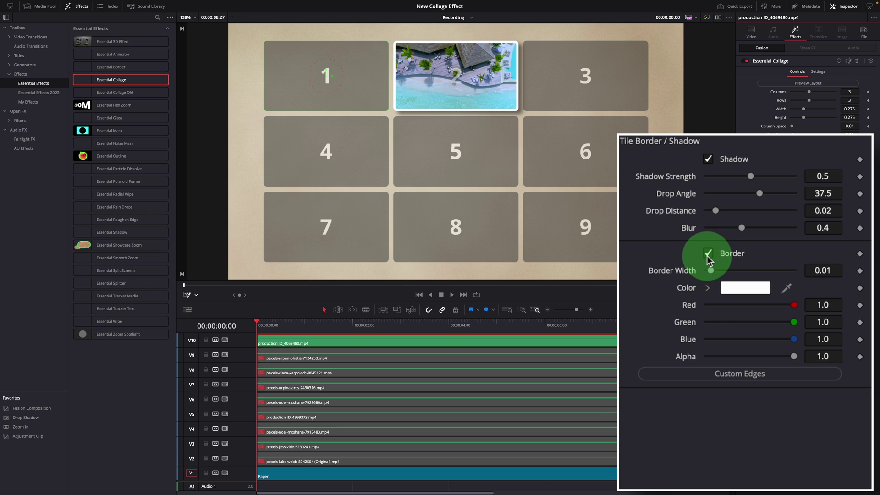
left_click_drag(795, 324, 692, 320)
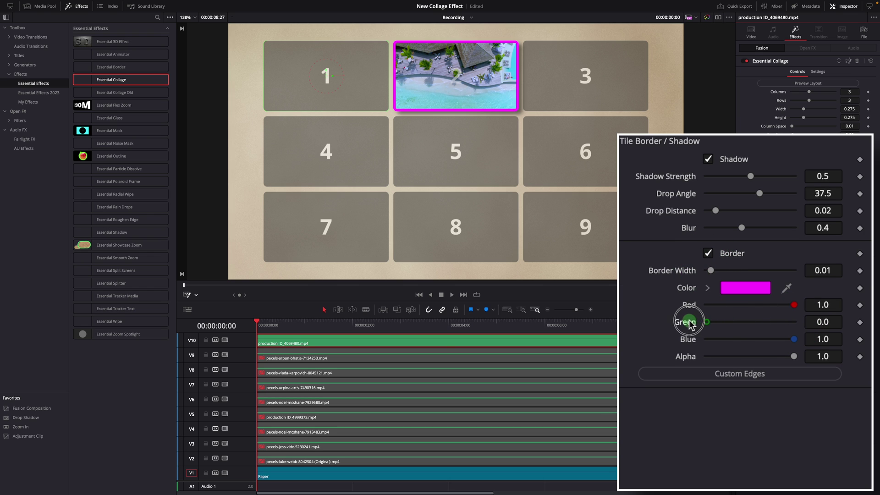
left_click_drag(794, 339, 699, 340)
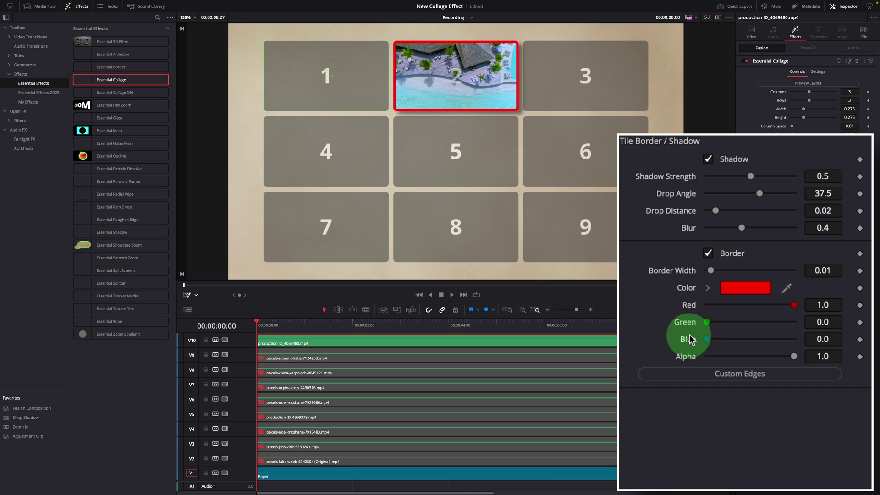
double_click(687, 289)
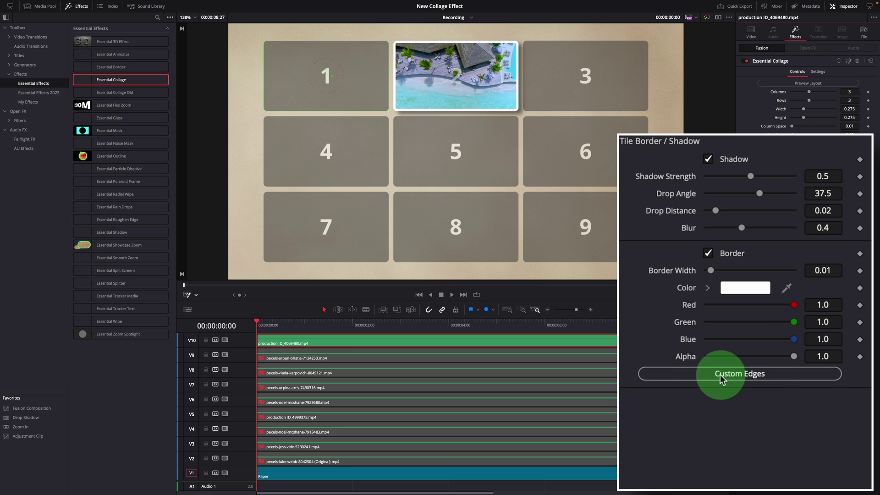
Step: Enable Custom Edges on the border and cycle forward through the edge presets
left_click(741, 374)
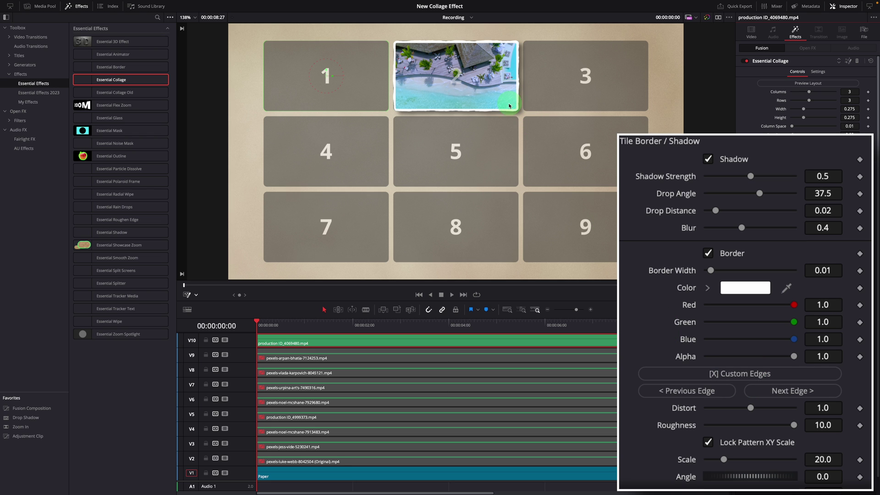
scroll(560, 142, "up", 5)
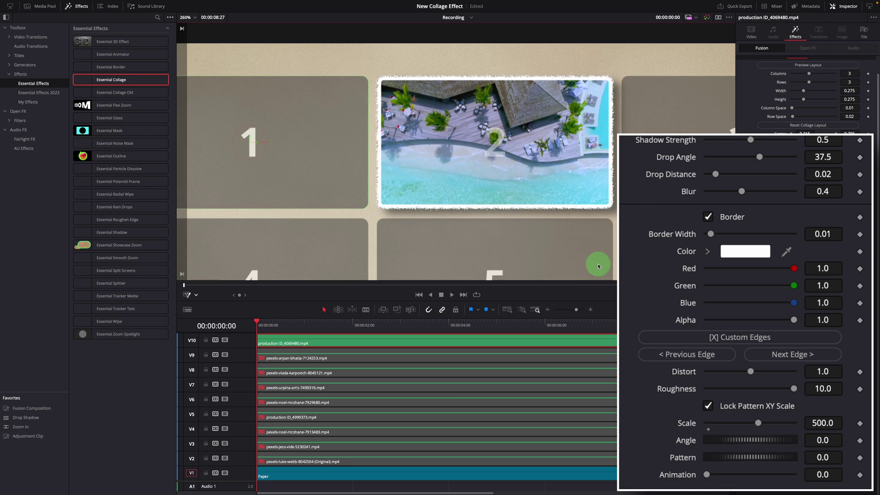
left_click(725, 405)
left_click(785, 356)
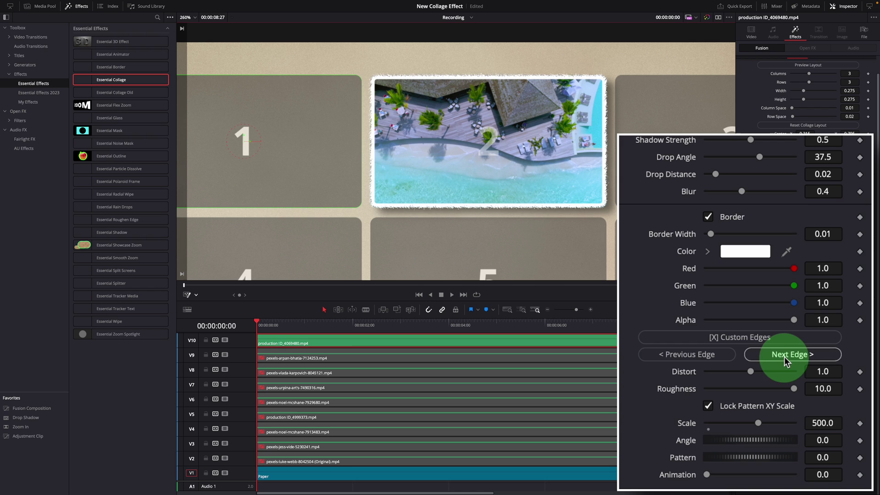
left_click(785, 355)
left_click(784, 356)
left_click(784, 356)
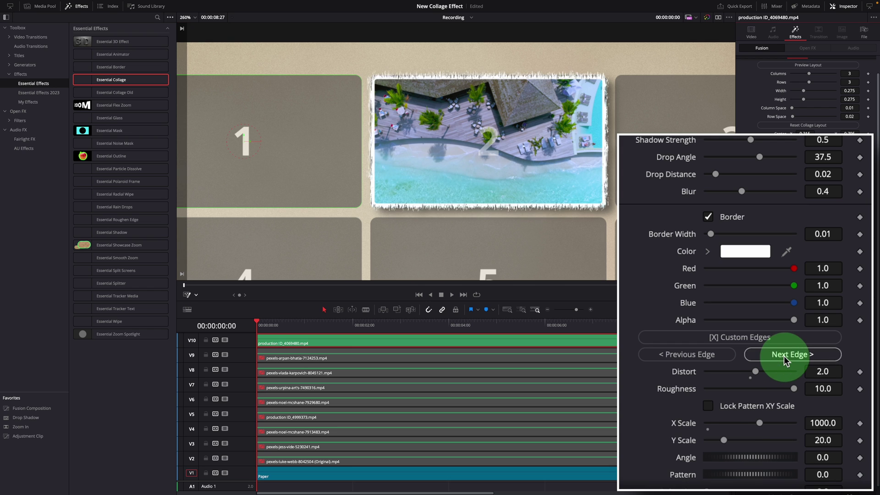
left_click(784, 356)
left_click(784, 356)
left_click(784, 356)
left_click(784, 356)
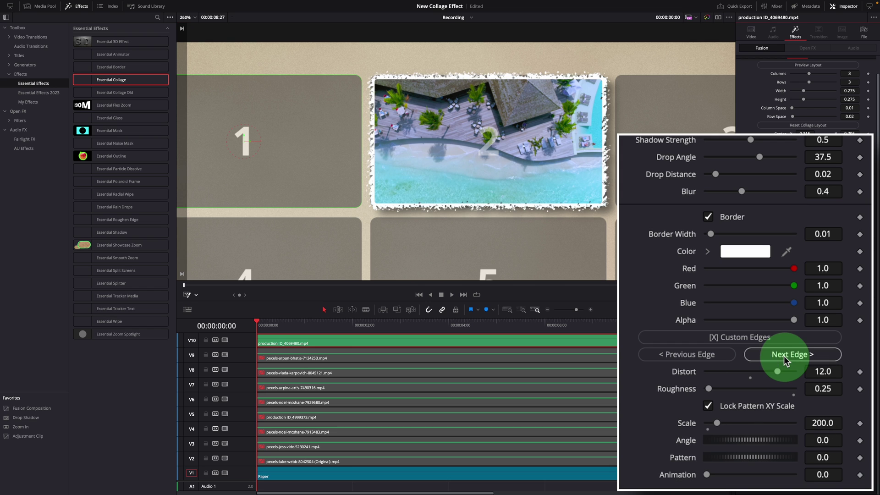
left_click(784, 356)
left_click(784, 355)
left_click(784, 356)
Step: Step back through the presets to the jagged one with Distort 12.0, Roughness 0.25, Scale 200
left_click(701, 357)
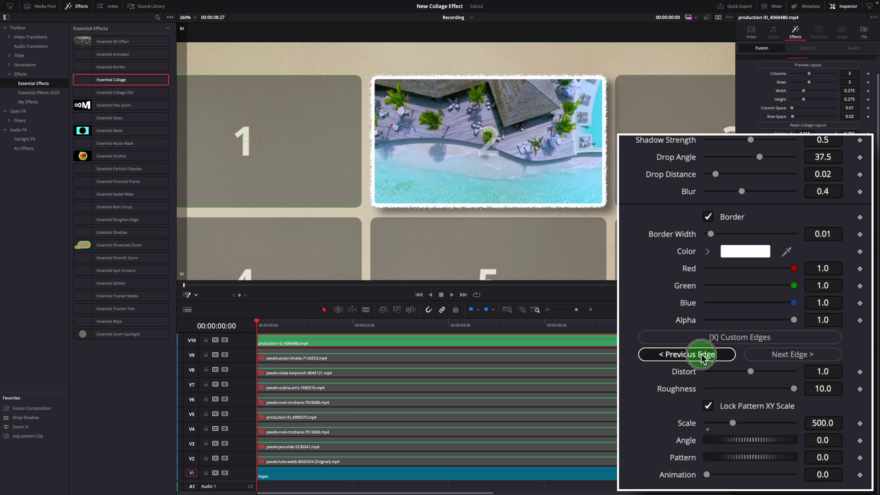
left_click(701, 357)
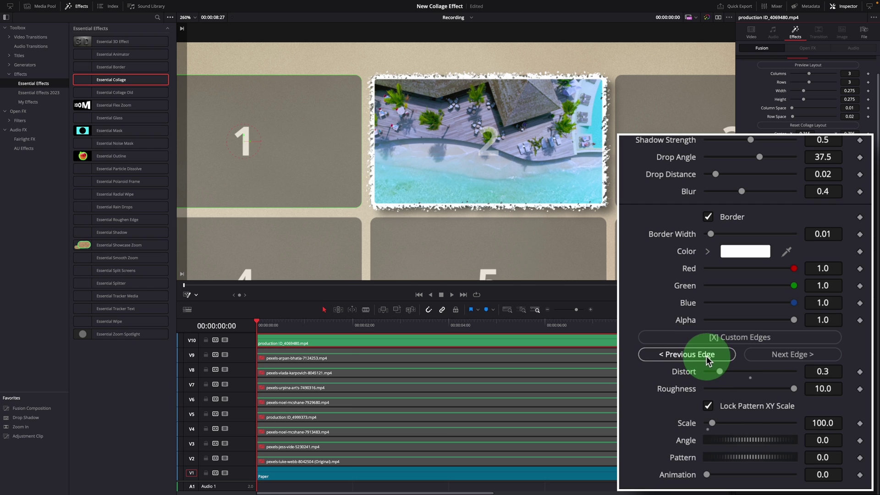
left_click(708, 359)
left_click(707, 360)
left_click(784, 357)
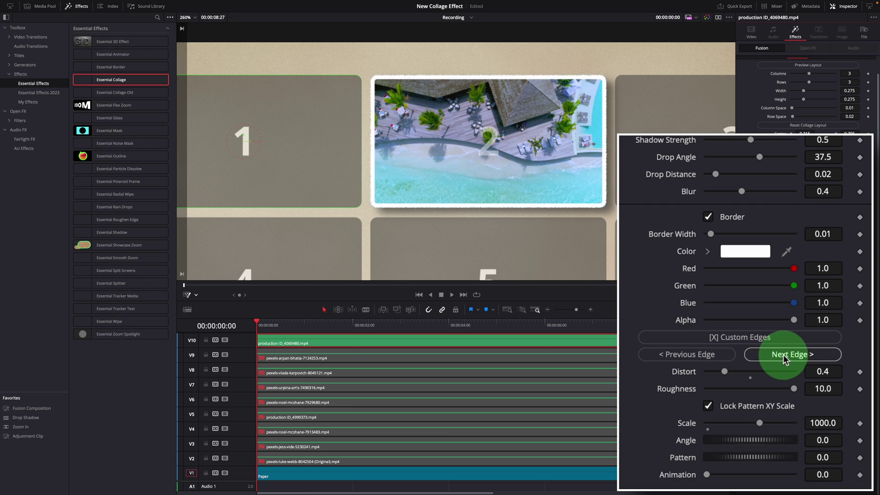
left_click(785, 358)
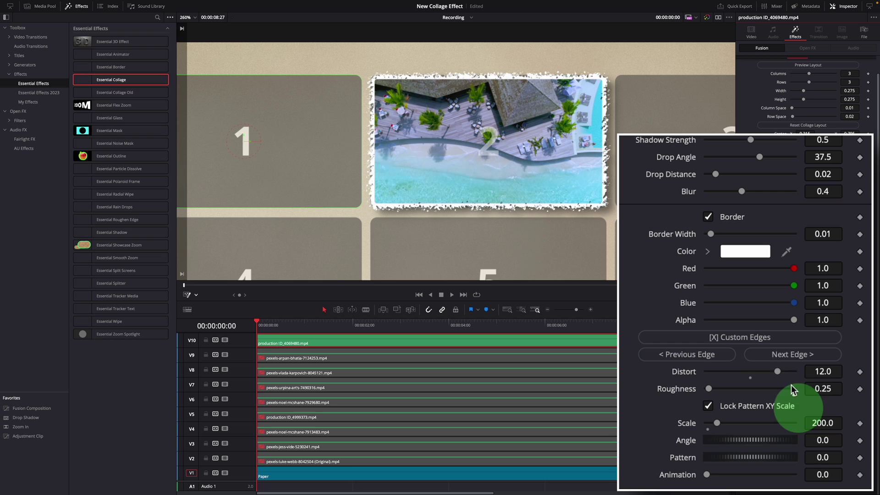
Step: Fine-tune the distortion, then test the edge Pattern and Angle and reset both to zero
mouse_move(777, 371)
left_mouse_down()
mouse_move(762, 376)
mouse_move(777, 372)
left_mouse_up()
left_click_drag(739, 458, 751, 458)
left_click_drag(736, 440, 752, 443)
double_click(686, 440)
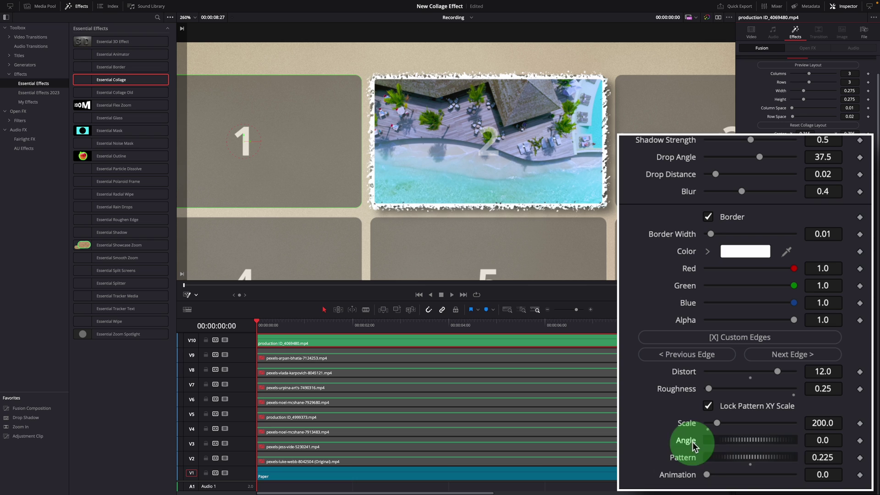
double_click(682, 458)
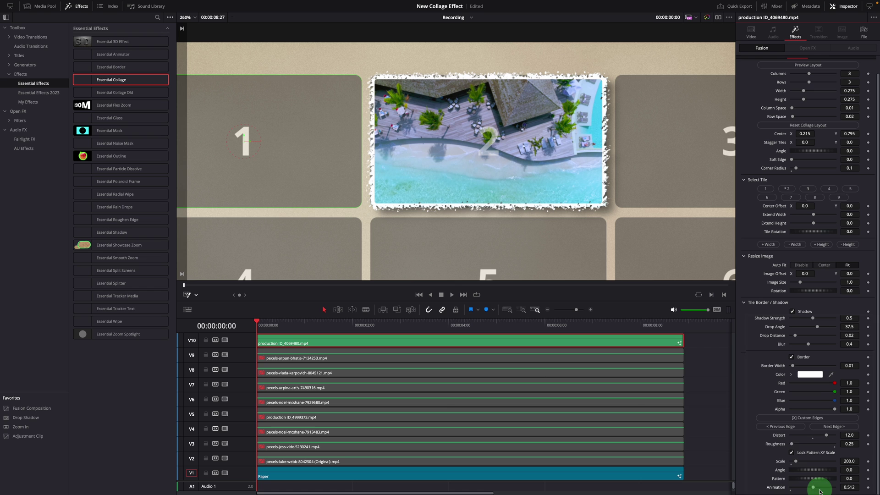
Step: Hide the layout preview, play back, lower the edge Animation value, then raise it slightly
left_click(813, 65)
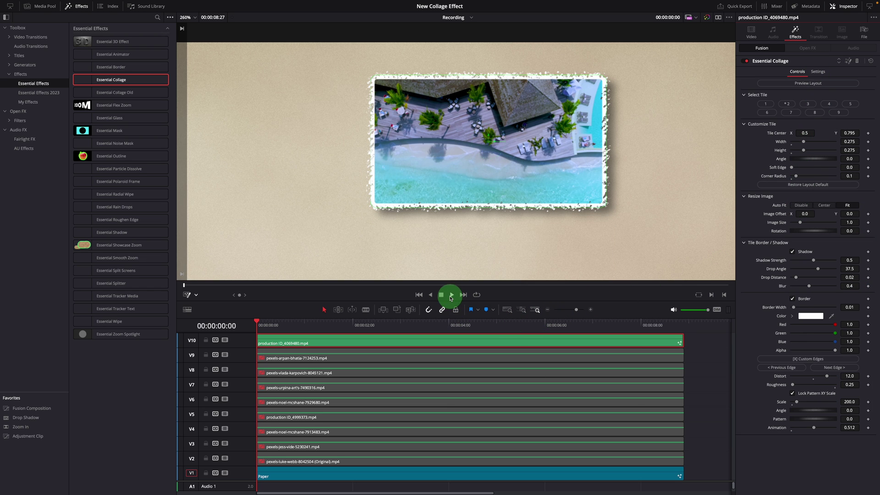
left_click(451, 296)
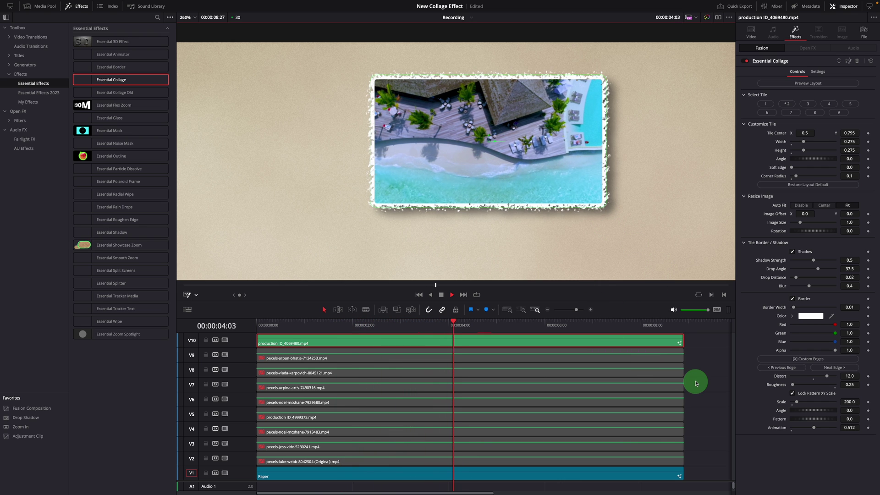
key("space")
left_click_drag(800, 430, 796, 430)
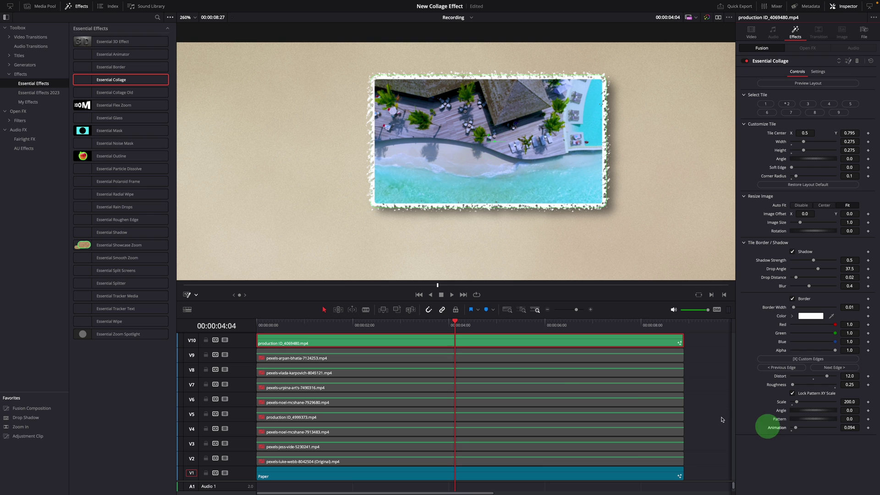
key("space")
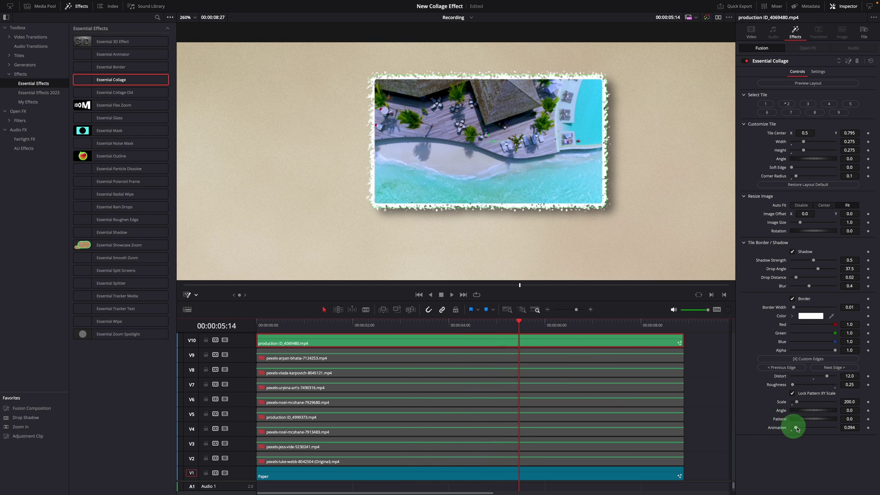
left_click_drag(798, 429, 803, 431)
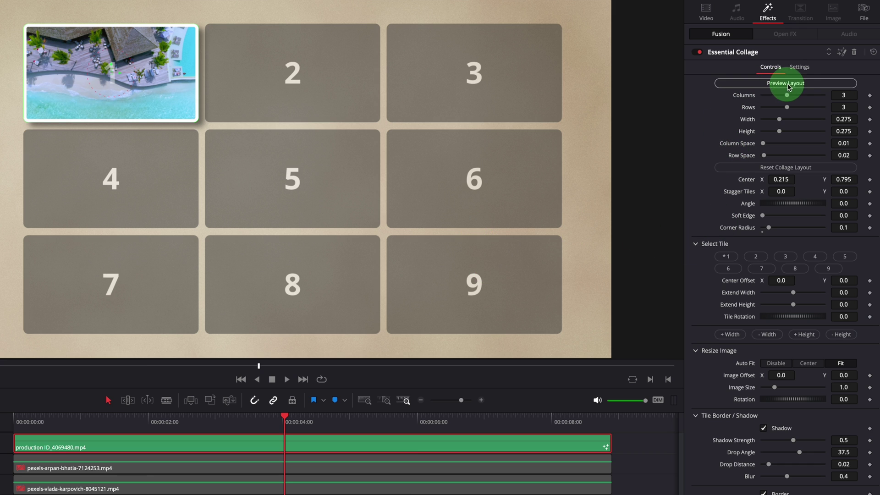
Step: Hide the layout preview and copy the collage clip production ID_4069480.mp4
left_click(803, 87)
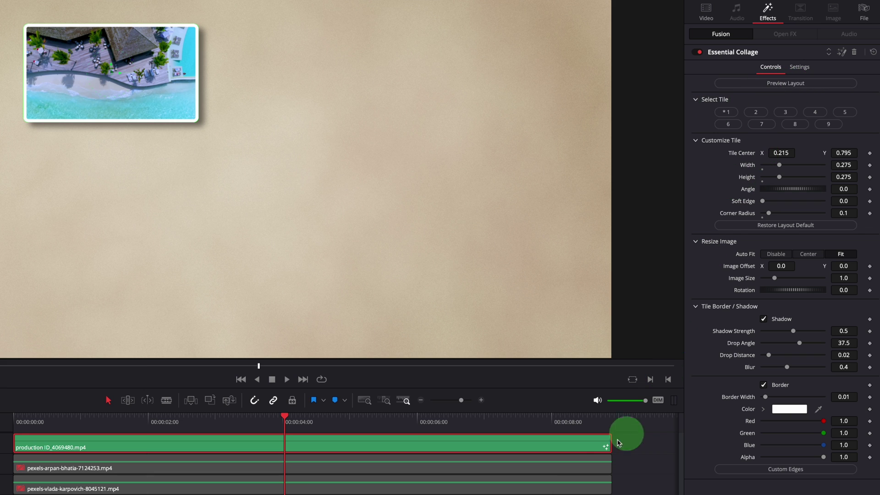
right_click(468, 444)
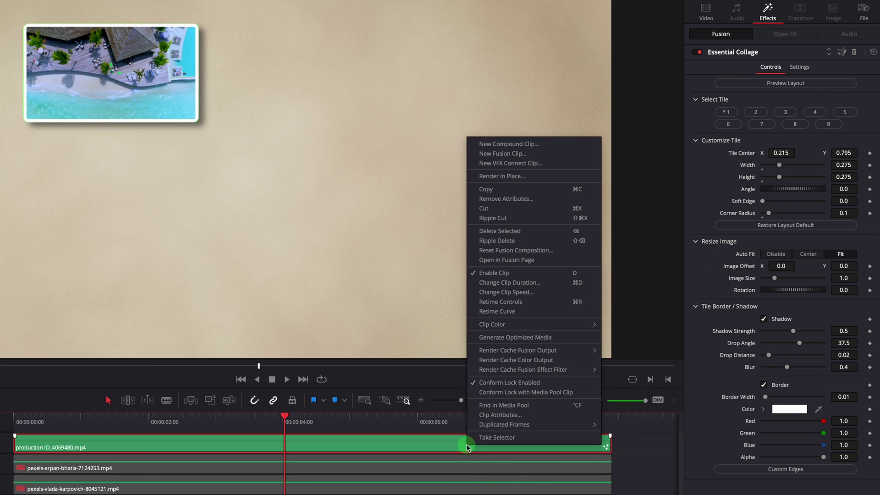
left_click(526, 189)
Step: Select the eight other beach clips and paste only the Fusion Effects attributes onto them
left_click(585, 490)
left_click_drag(629, 466, 559, 494)
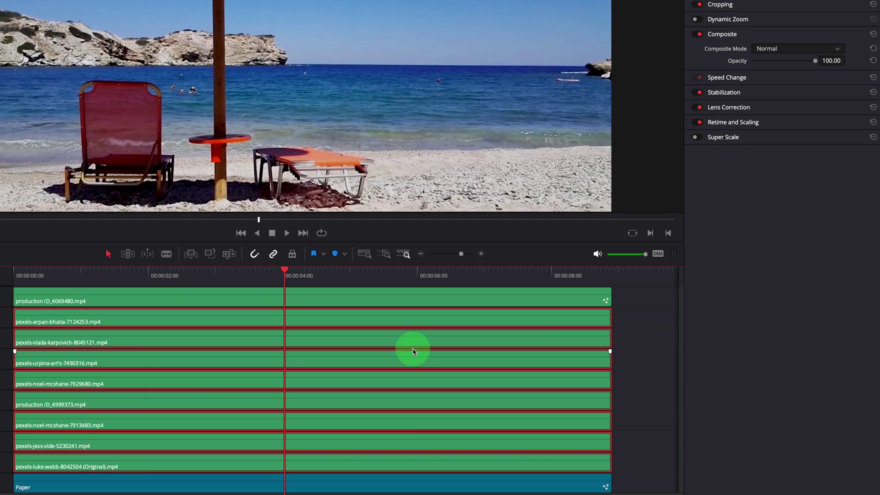
right_click(378, 322)
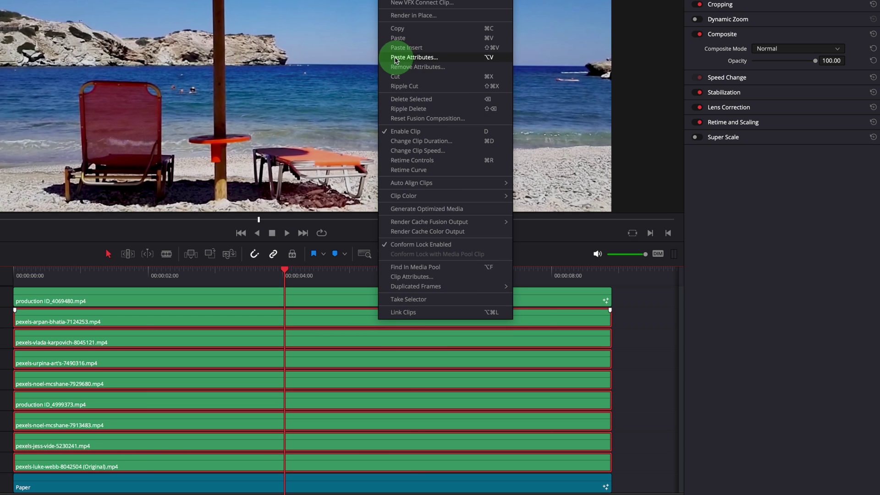
left_click(415, 57)
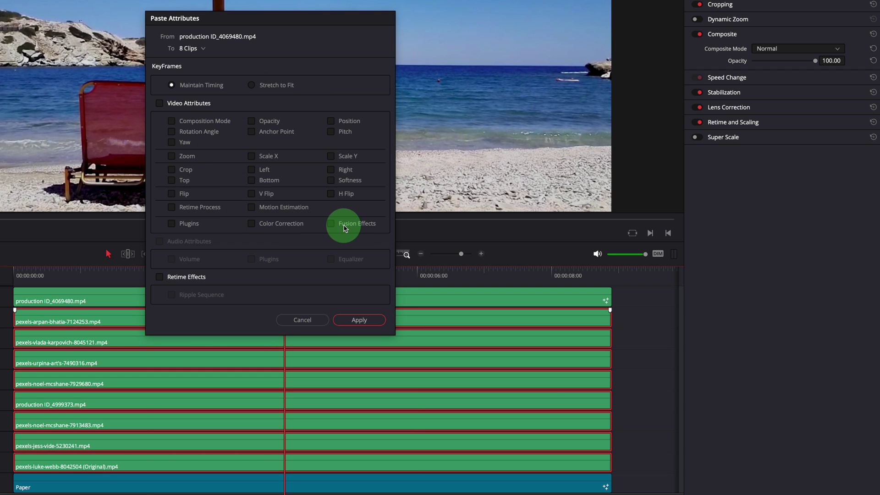
left_click(360, 320)
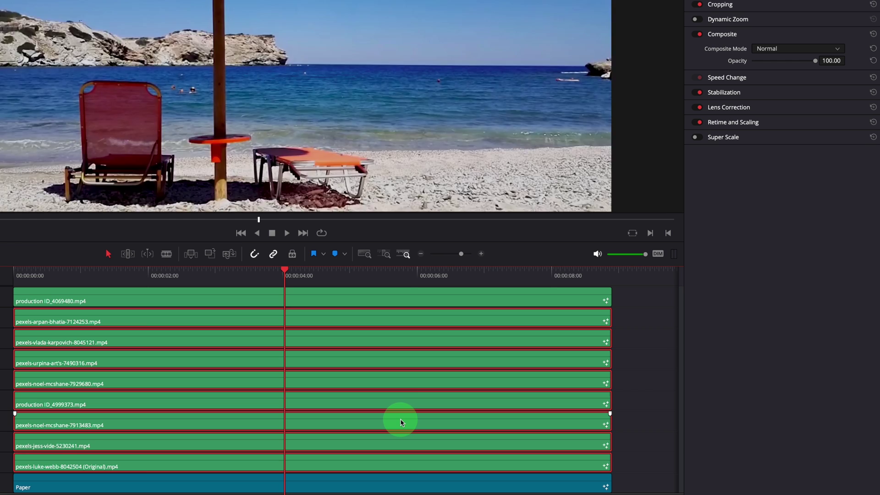
Step: Assign the second-track clip to collage tile 2 and preview the numbered 3x3 layout
left_click(427, 303)
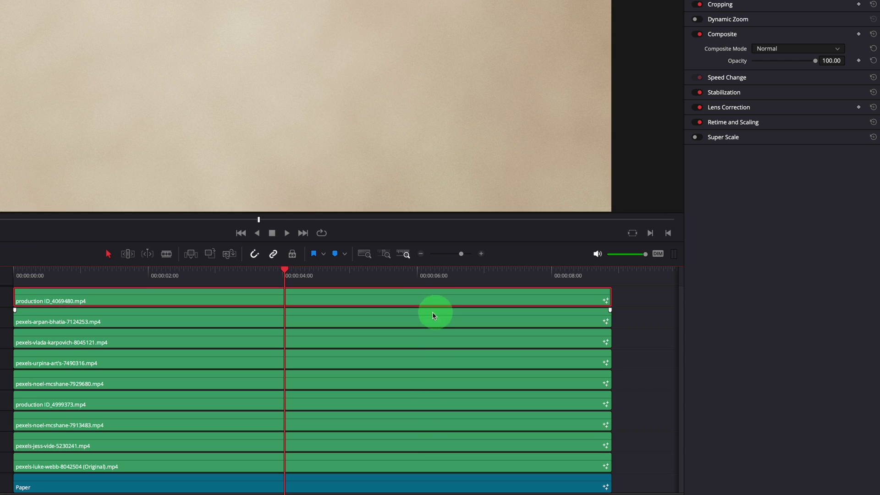
left_click(406, 316)
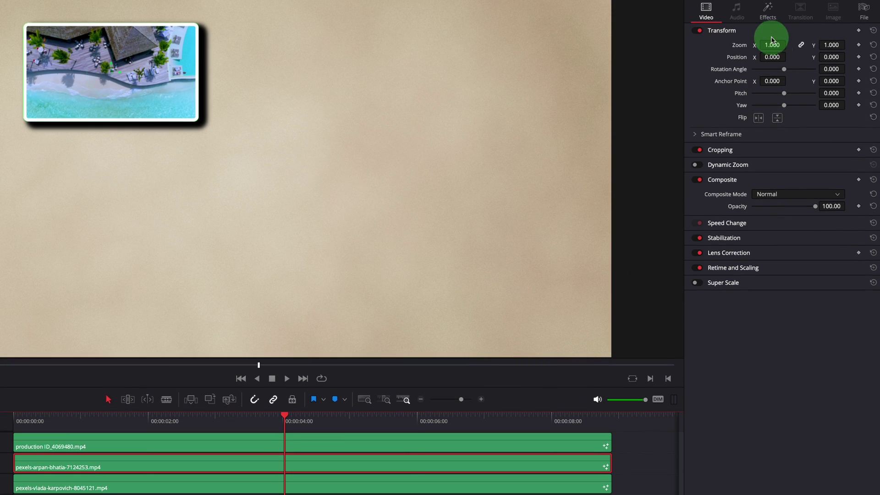
left_click(768, 16)
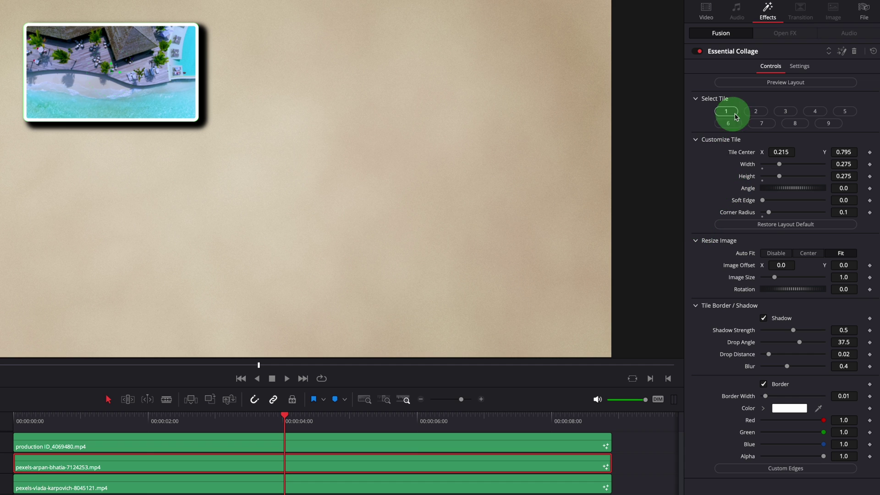
left_click(757, 112)
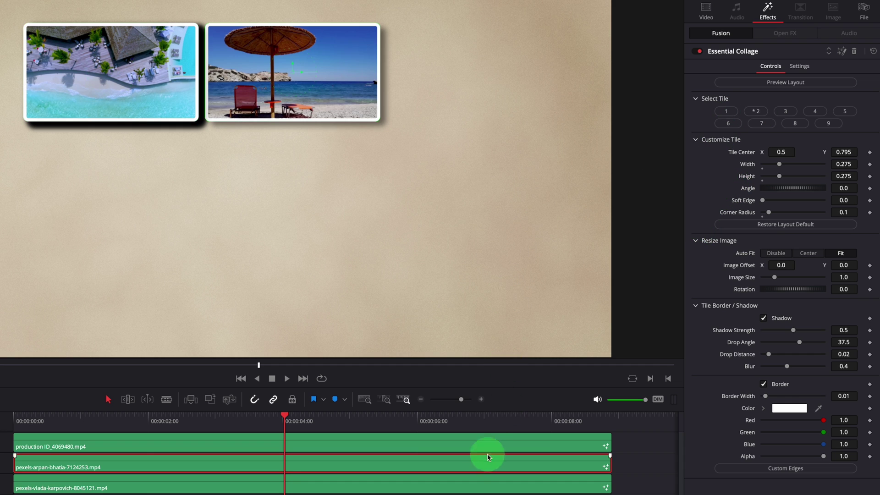
left_click(468, 481)
left_click(459, 450)
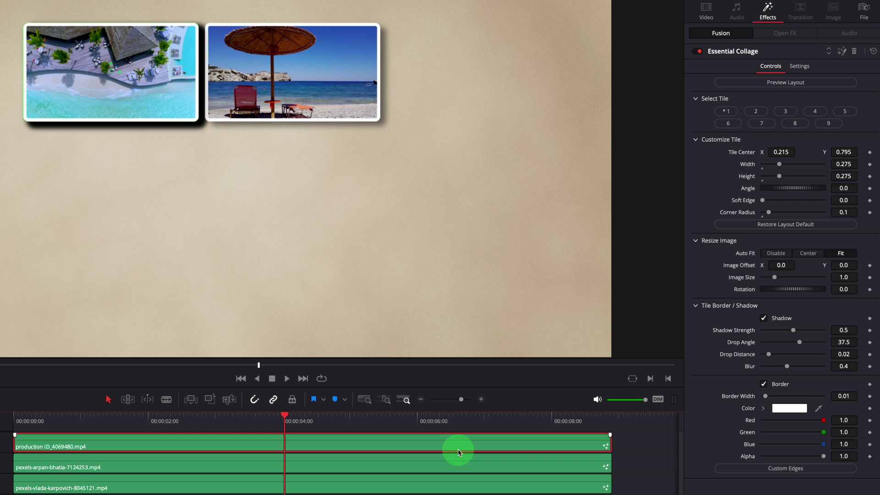
left_click(784, 83)
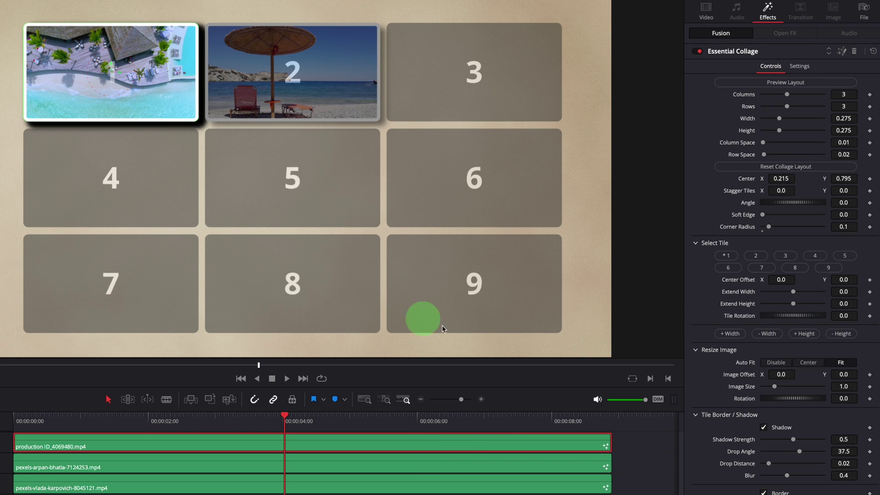
Step: Assign the third-track, V7, V6 and V5 clips to tiles 3, 4, 5 and 6
left_click(397, 485)
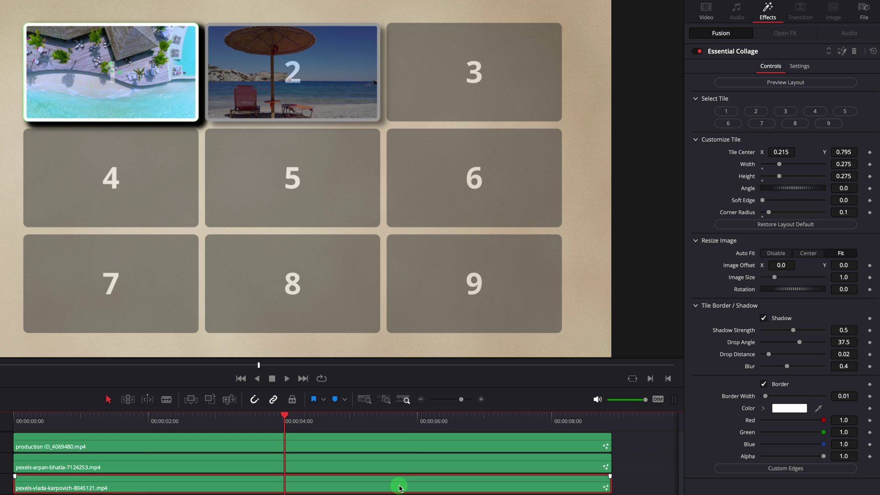
left_click(785, 111)
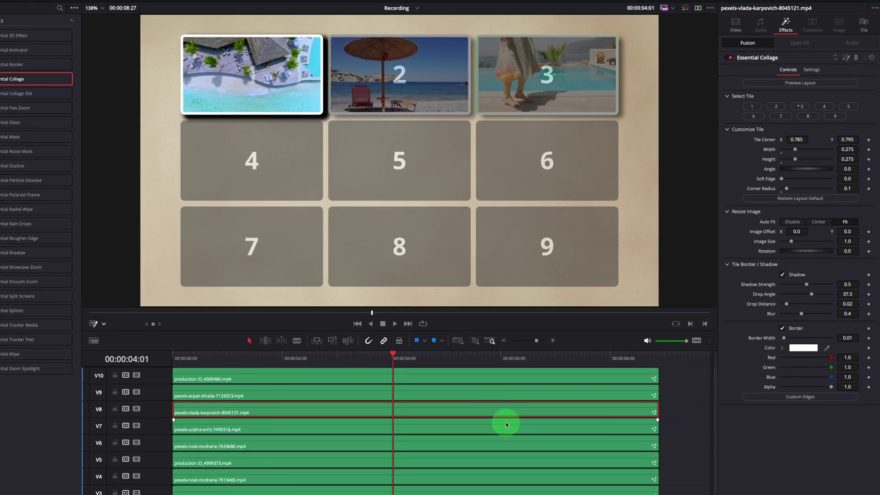
left_click(506, 424)
left_click(825, 106)
left_click(538, 444)
left_click(848, 106)
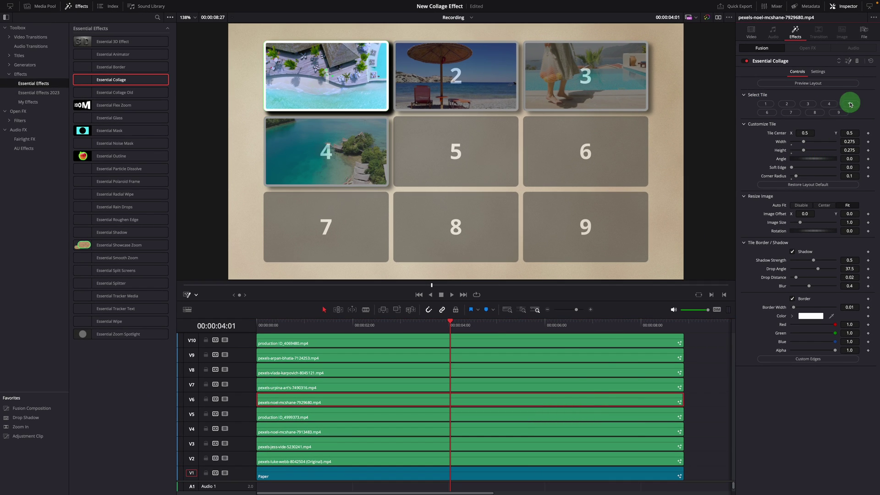
left_click(558, 460)
left_click(766, 112)
Step: Assign the V4, V3 and V2 clips to tiles 7, 8 and 9
left_click(527, 432)
left_click(791, 112)
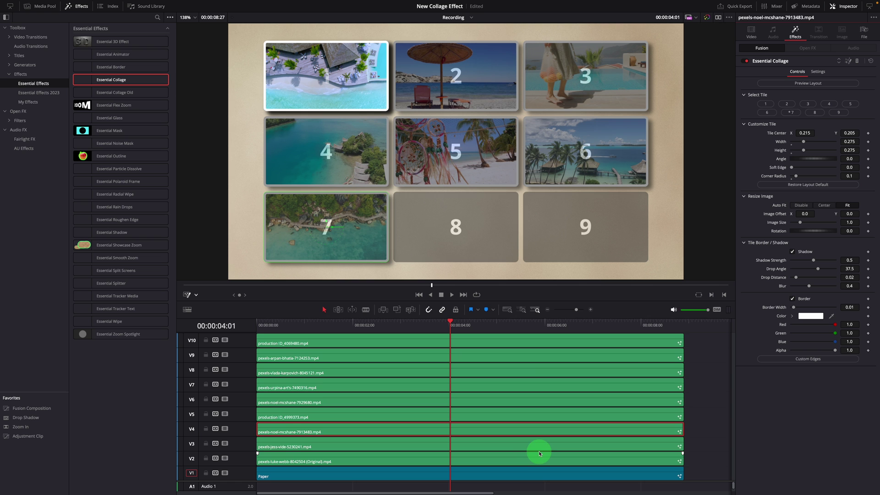
left_click(535, 447)
left_click(811, 113)
left_click(545, 460)
left_click(839, 113)
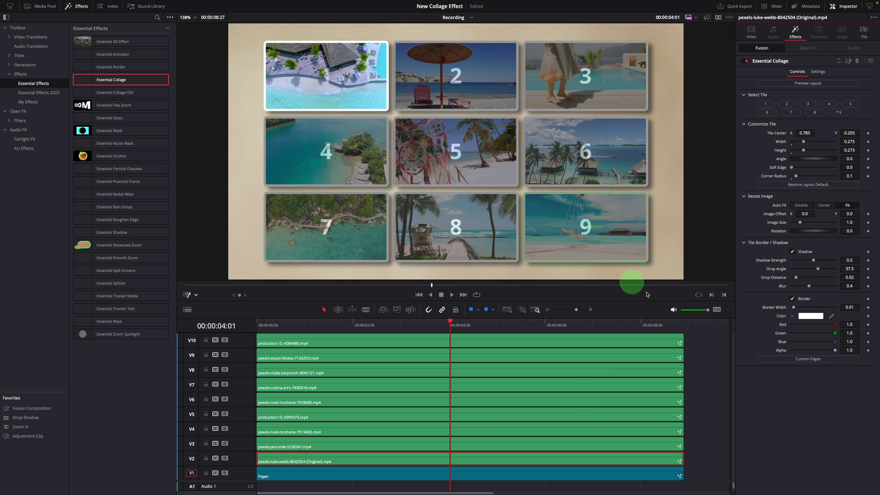
left_click(600, 344)
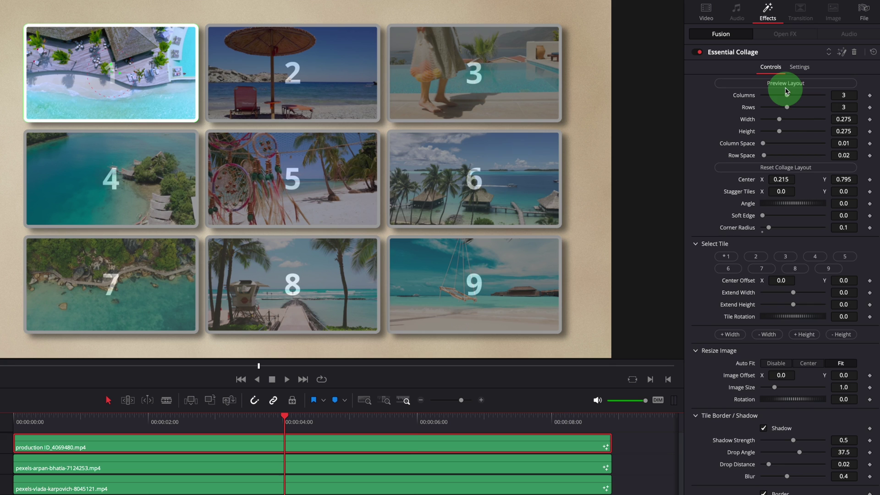
Step: Turn off Preview Layout, nudge tile 1's Tile Center and widen the tile
left_click(787, 86)
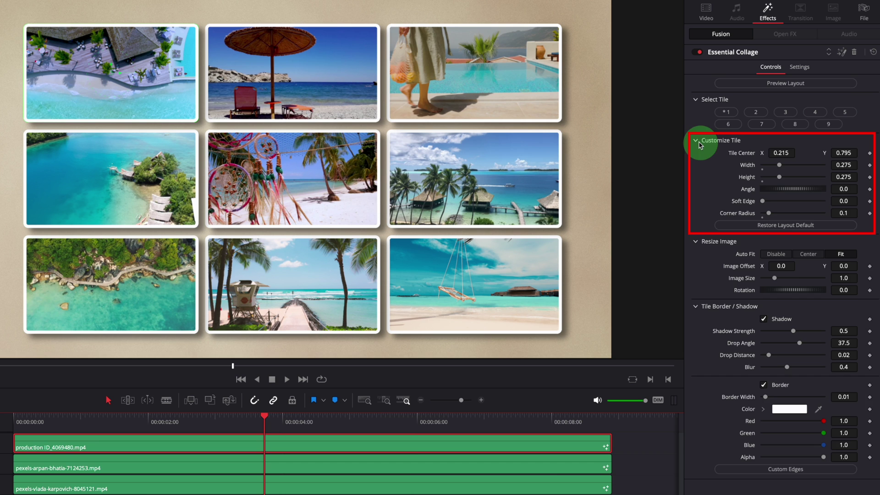
left_click(696, 141)
left_click(697, 142)
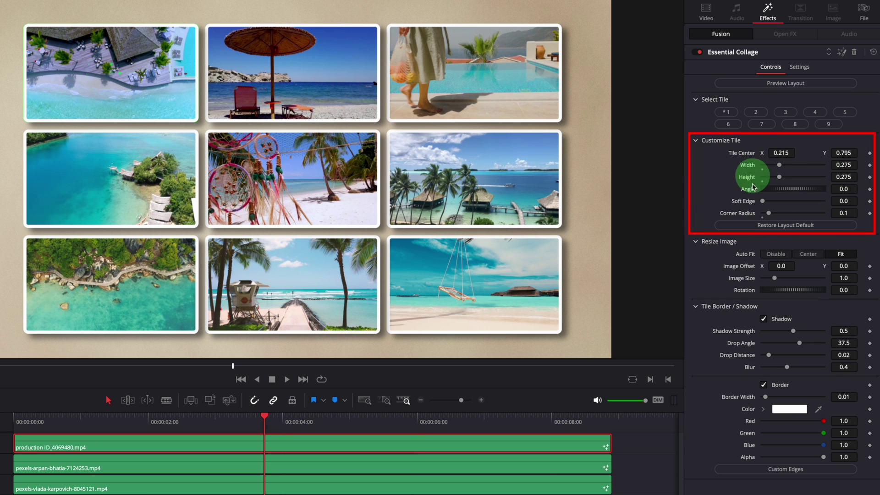
mouse_move(779, 152)
left_mouse_down()
mouse_move(798, 153)
mouse_move(779, 154)
left_mouse_up()
left_click_drag(846, 152, 845, 152)
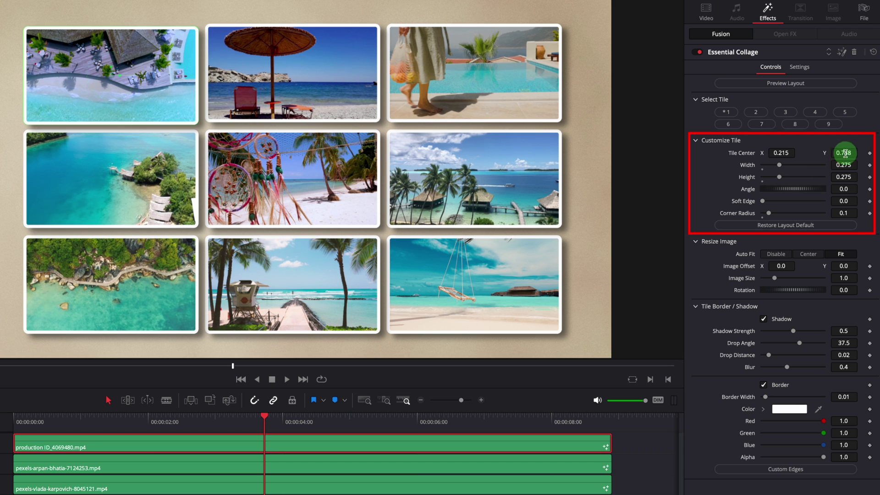
left_click_drag(780, 165, 797, 213)
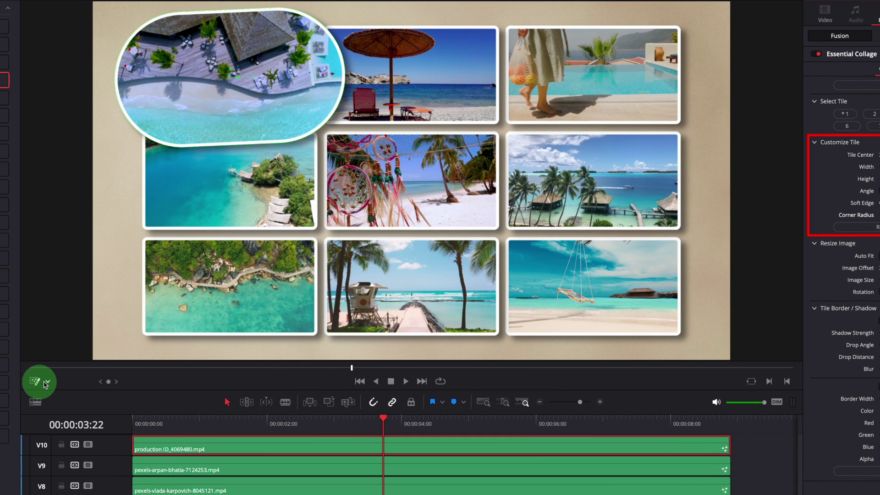
Step: With on-screen controls on, drag tile 1 into a tilted circle in the top-left corner
left_click(46, 383)
left_click(35, 444)
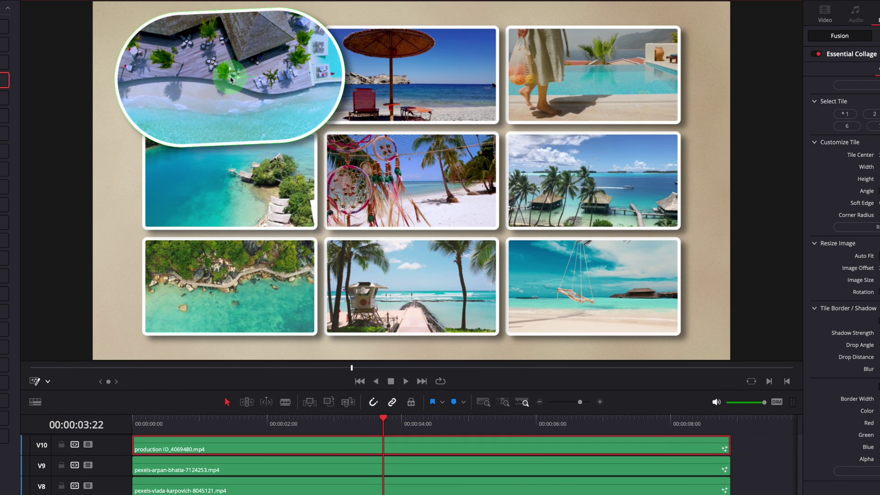
left_click_drag(231, 79, 270, 79)
left_click_drag(331, 146, 283, 142)
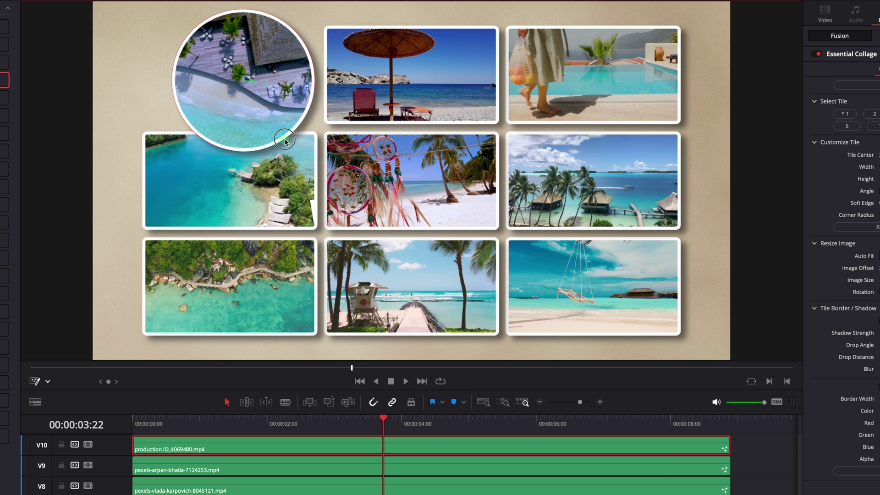
left_click_drag(236, 79, 224, 77)
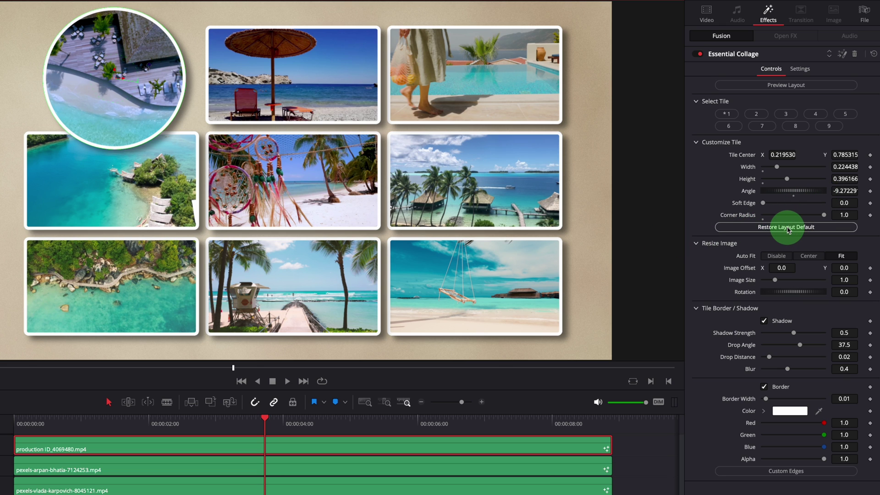
Step: Restore tile 1's default layout and toggle tile 2's border and shadow off and on
left_click(789, 227)
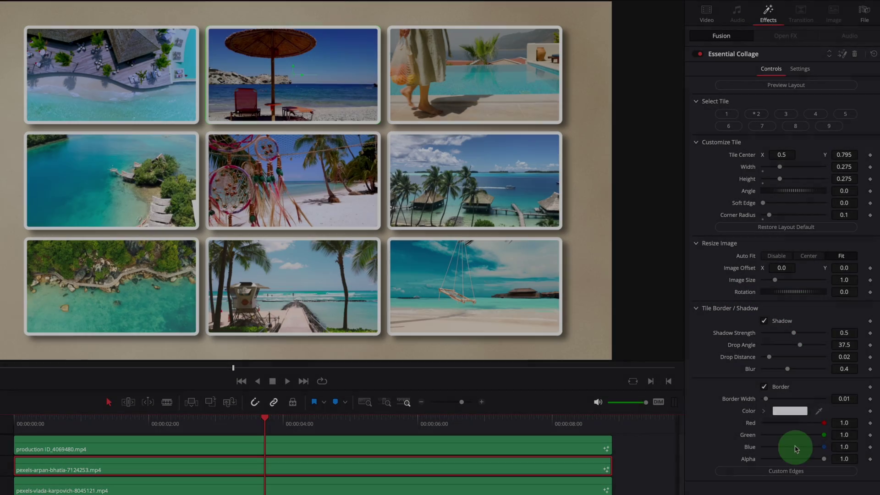
left_click(765, 387)
left_click(765, 321)
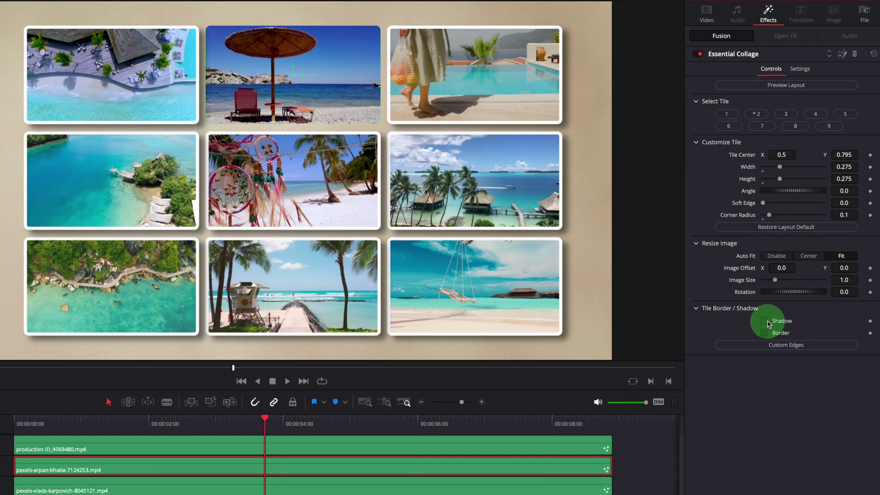
left_click(766, 322)
left_click(765, 386)
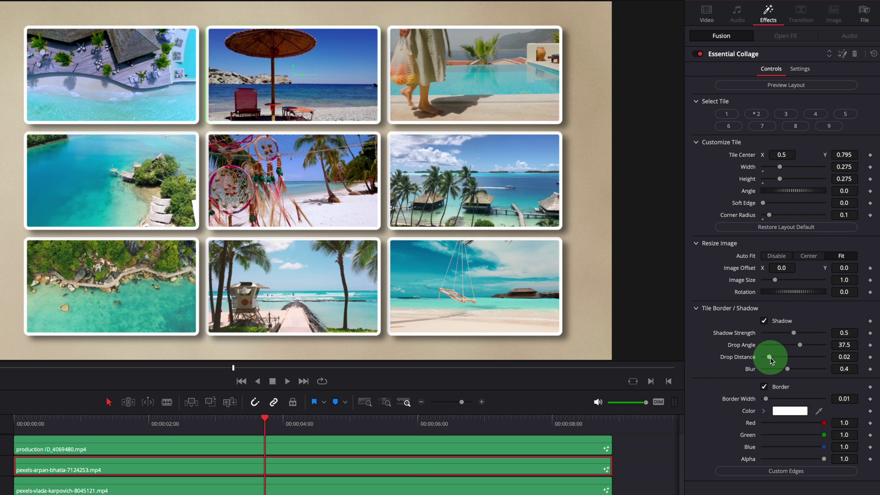
Step: Drag tile 2's border Green to 0 for magenta, then reset it to white
left_click_drag(824, 434, 748, 436)
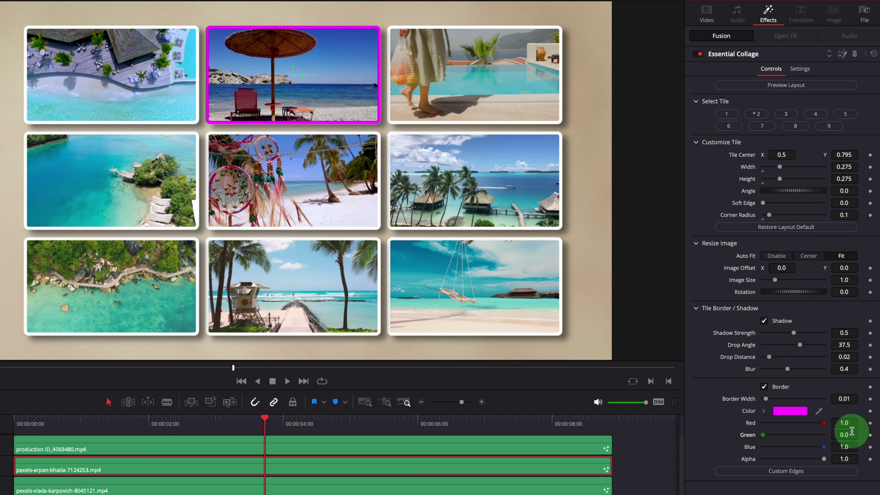
double_click(764, 434)
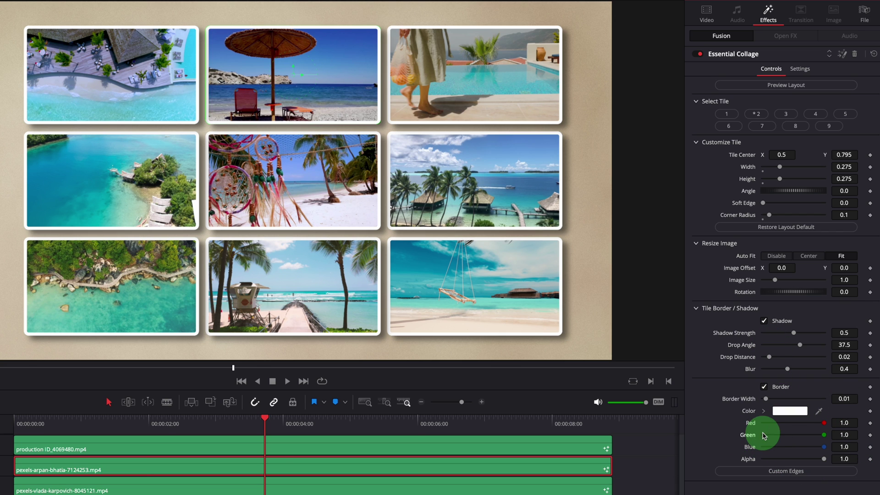
left_click(797, 351)
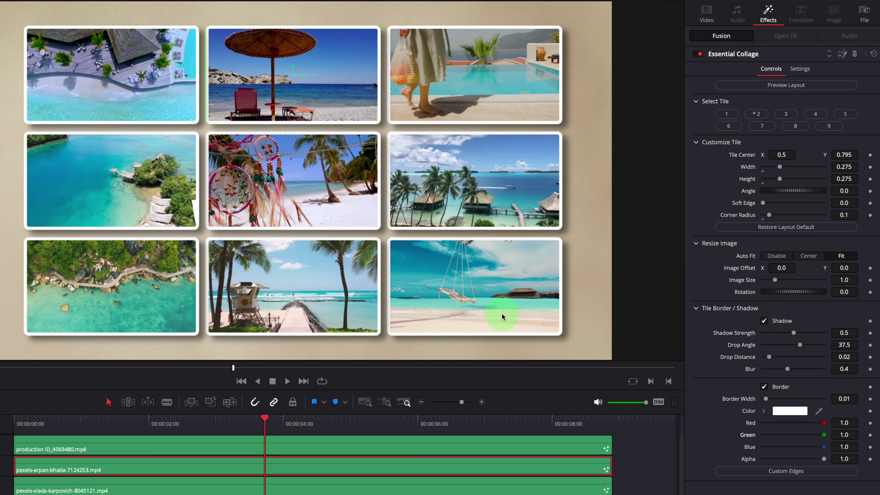
Step: Remove the border and drop shadow from tiles 2 through 5
left_click(764, 321)
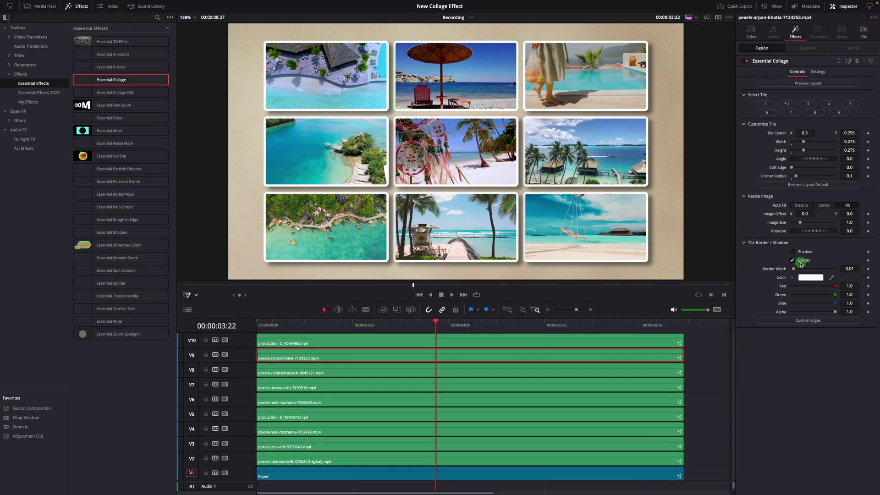
left_click(801, 262)
left_click(491, 372)
left_click(792, 260)
left_click(505, 387)
left_click(793, 260)
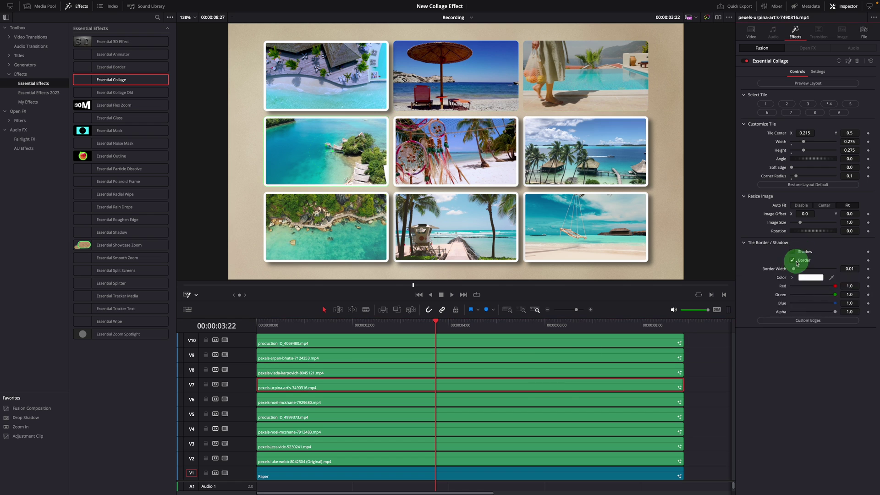
left_click(551, 403)
left_click(793, 260)
Step: Remove the border and shadow from tiles 6 through 9, then return the playhead to the start
left_click(593, 417)
left_click(792, 260)
left_click(596, 431)
left_click(793, 260)
left_click(596, 447)
left_click(792, 260)
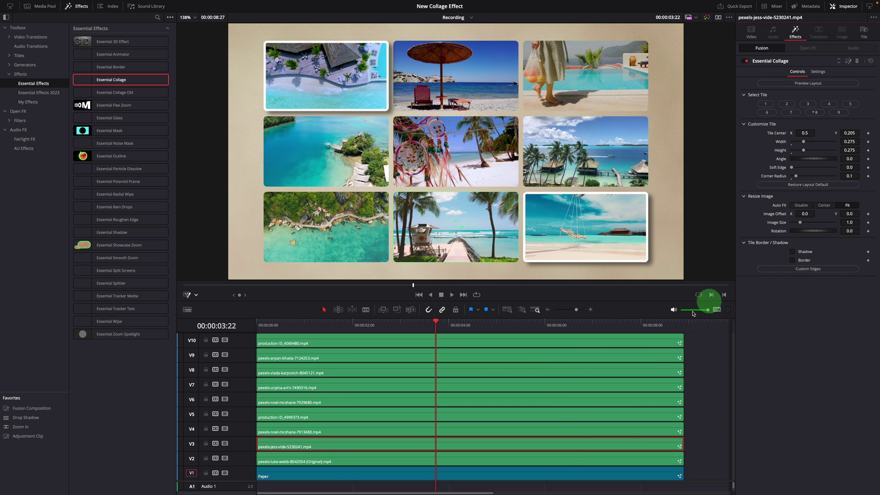
left_click(596, 462)
left_click(792, 260)
left_click_drag(265, 322, 256, 322)
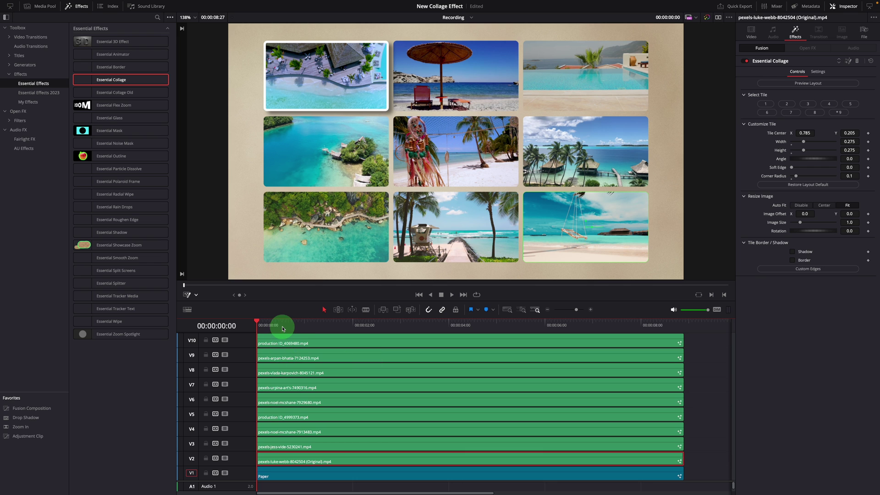
Step: Blade-cut the V10 and V9 clips at the one-second mark
key("shift+Right")
left_click(365, 310)
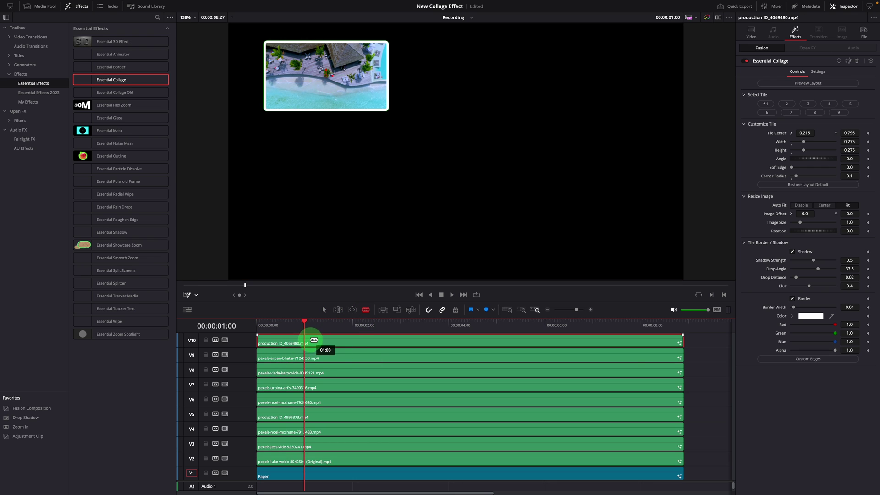
left_click(310, 344)
left_click(309, 358)
key("a")
Step: Remove tile 1's highlight after the cut, give tile 2 a shadow and V3's last segment a border
left_click(406, 347)
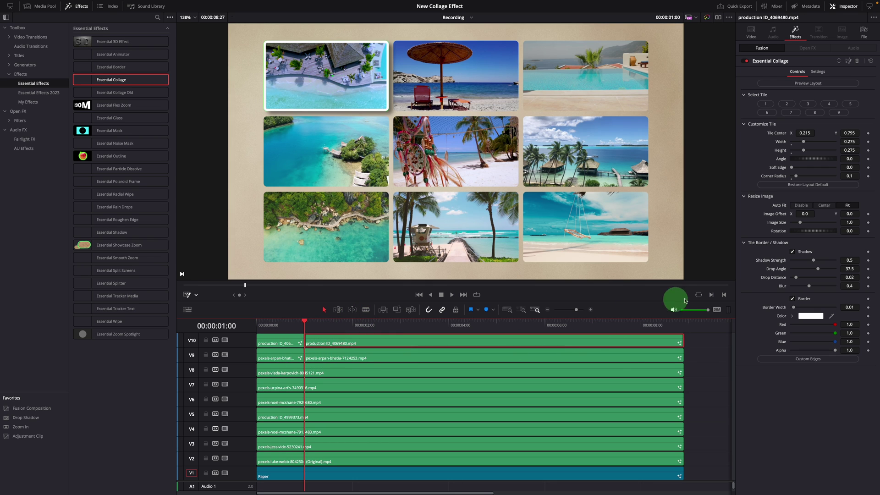
left_click(803, 304)
left_click(800, 252)
left_click(480, 340)
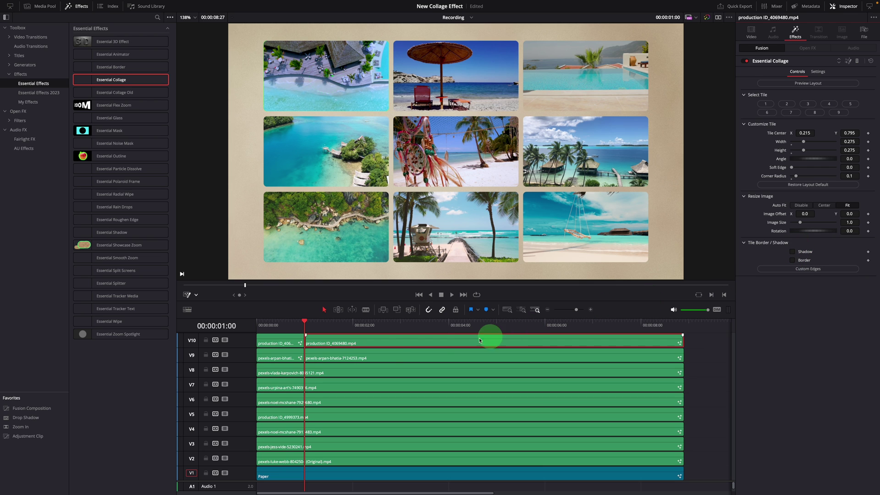
left_click(368, 356)
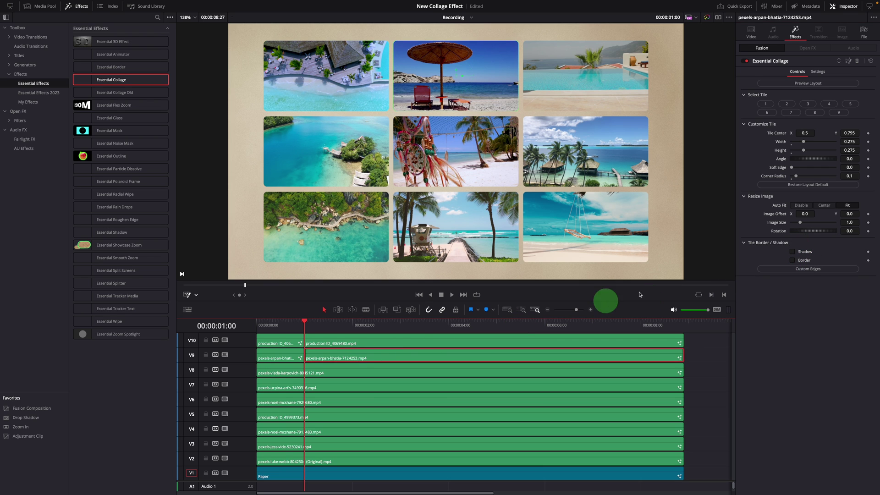
left_click(793, 253)
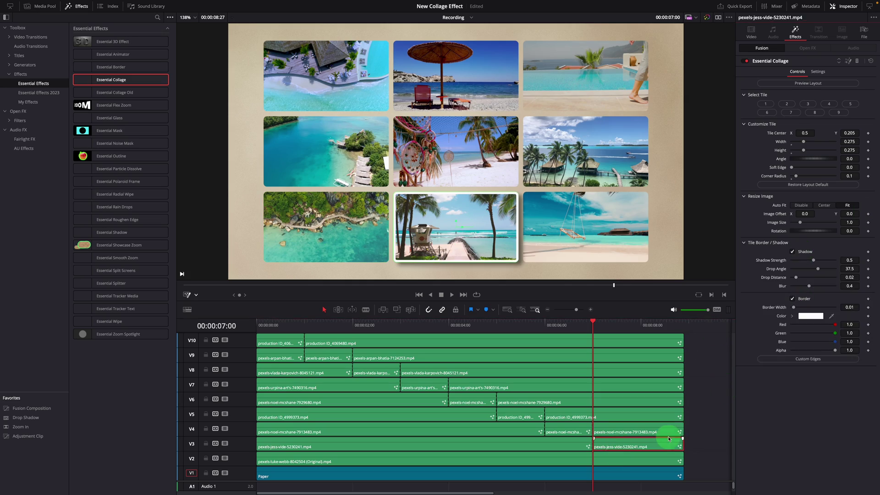
left_click(658, 447)
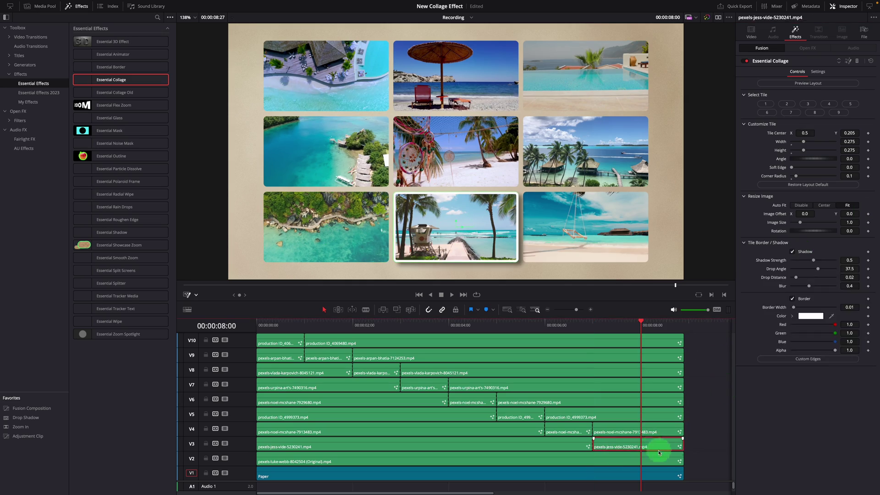
left_click(793, 260)
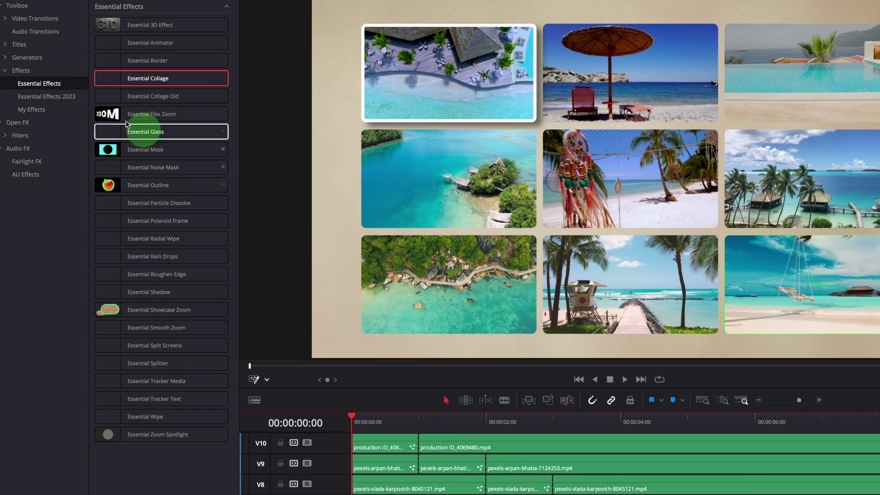
Step: Drop a Slide transition onto the start of the V10 clip and play it back
left_click(52, 19)
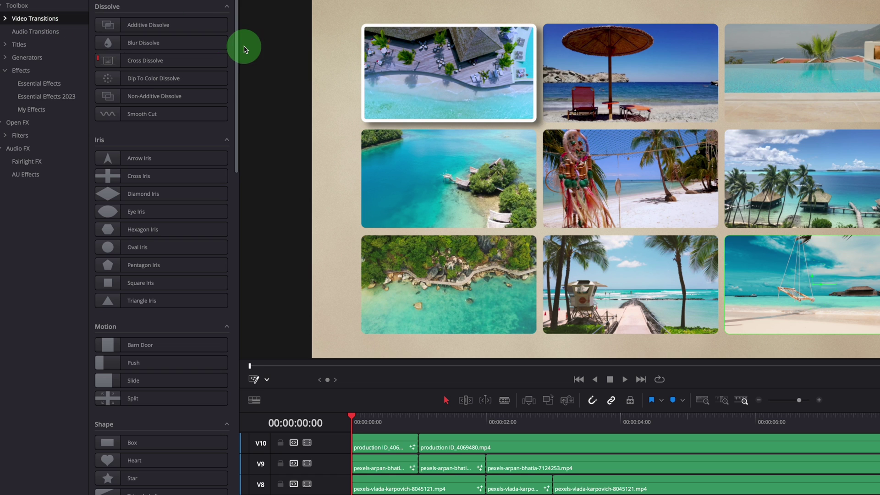
left_click(110, 380)
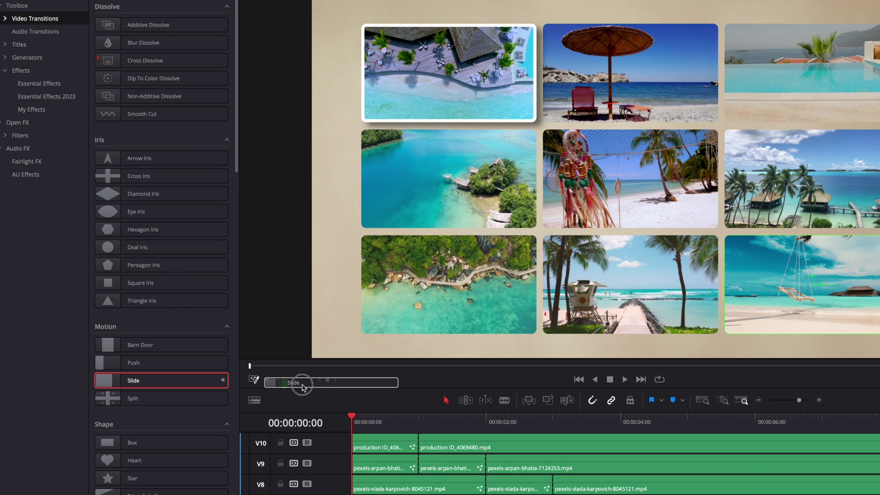
left_click_drag(302, 387, 379, 445)
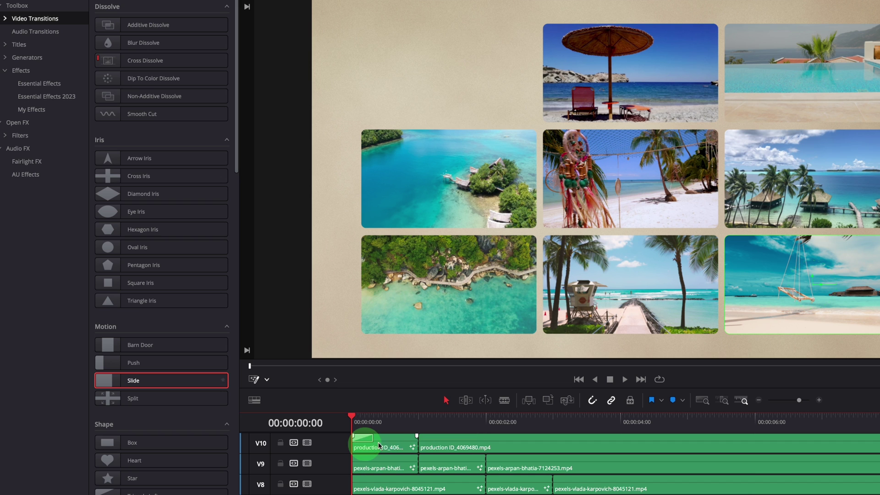
key("space")
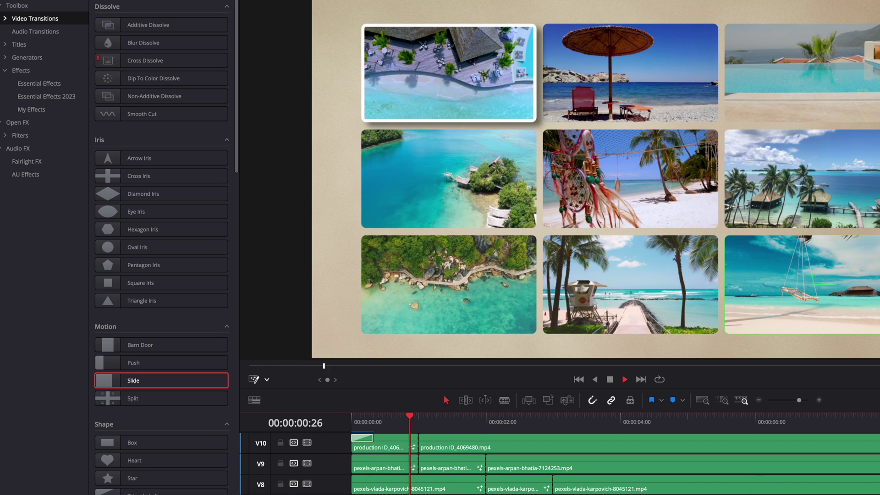
key("space")
left_click(360, 420)
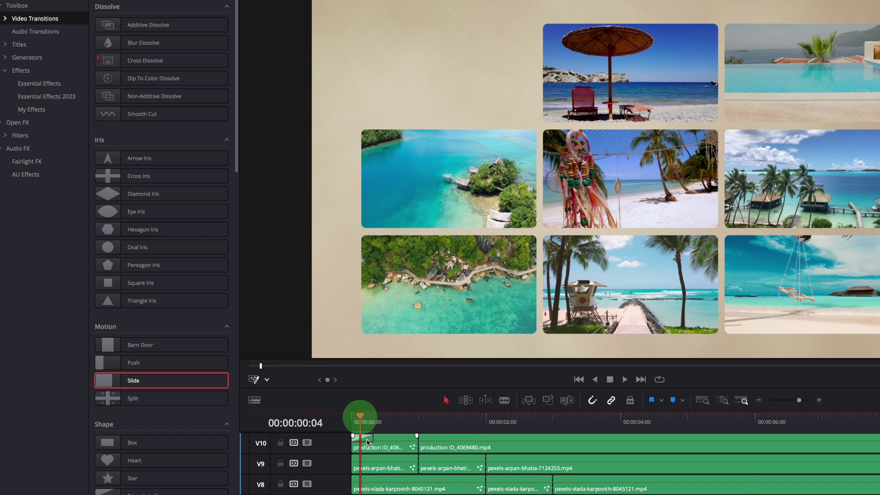
Step: Set the Slide transition to In & Out easing with the Slide, Top-Down preset and replay it
left_click(367, 440)
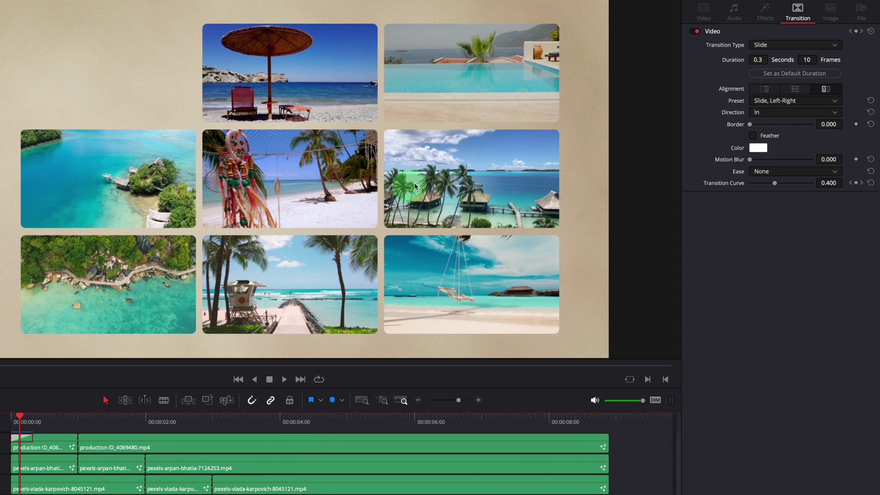
left_click(776, 172)
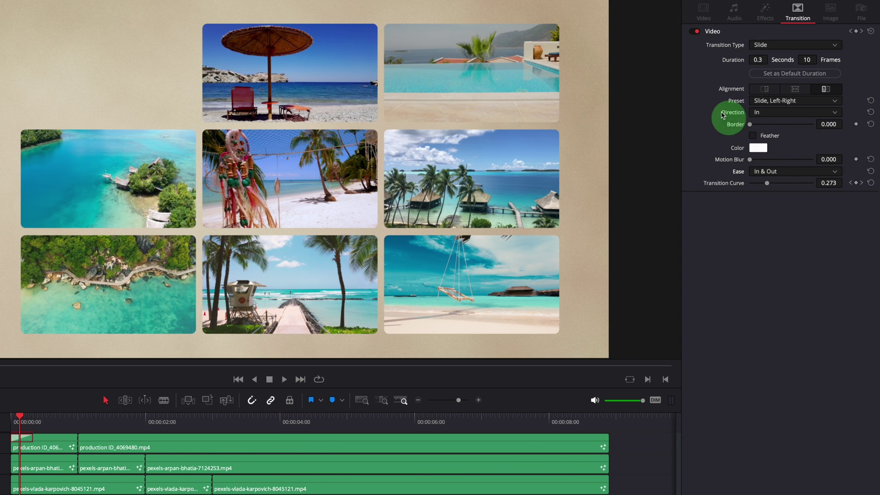
left_click(790, 101)
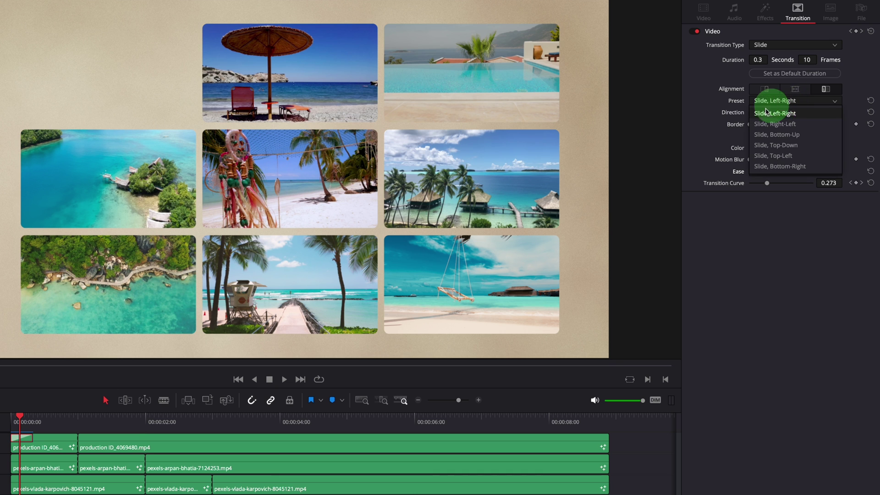
left_click(781, 146)
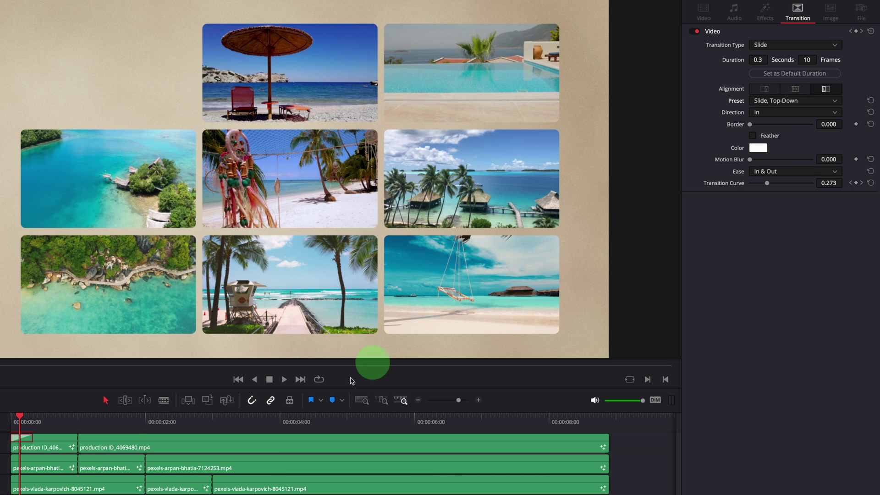
left_click(69, 468)
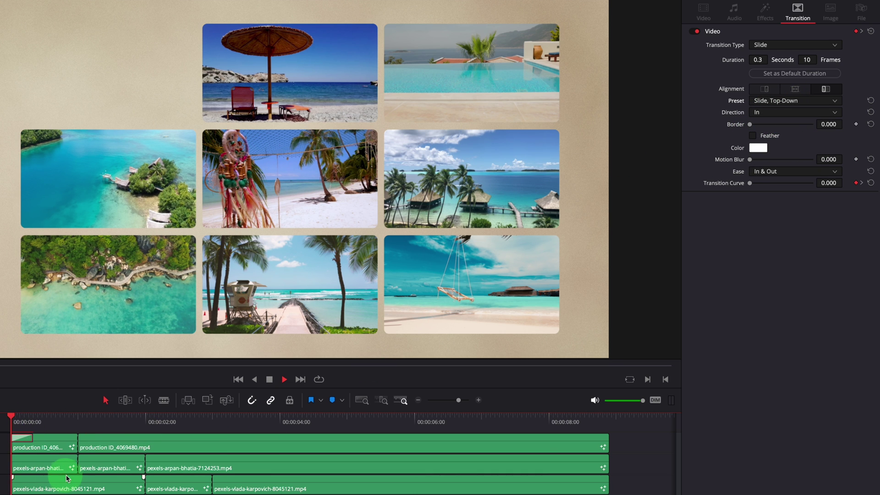
key("space")
left_click(14, 417)
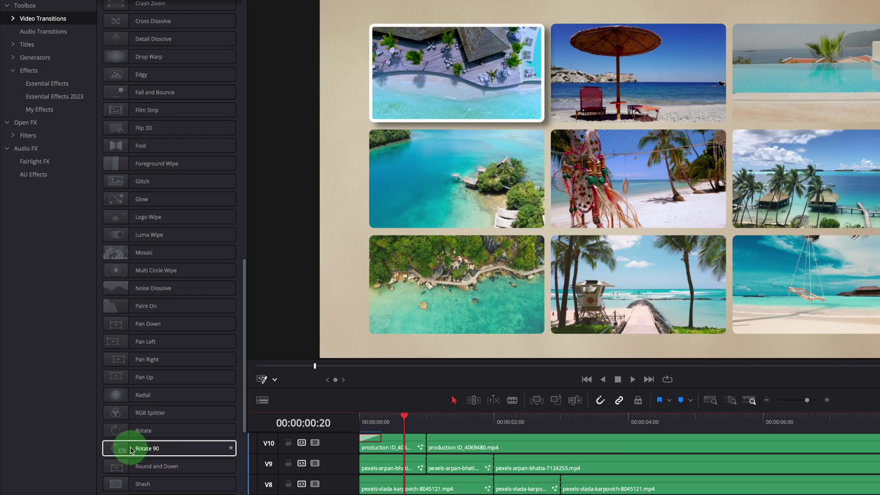
Step: Place a Rotate 90 transition at the start of the V9 clip and preview both transitions
left_click_drag(131, 451, 372, 466)
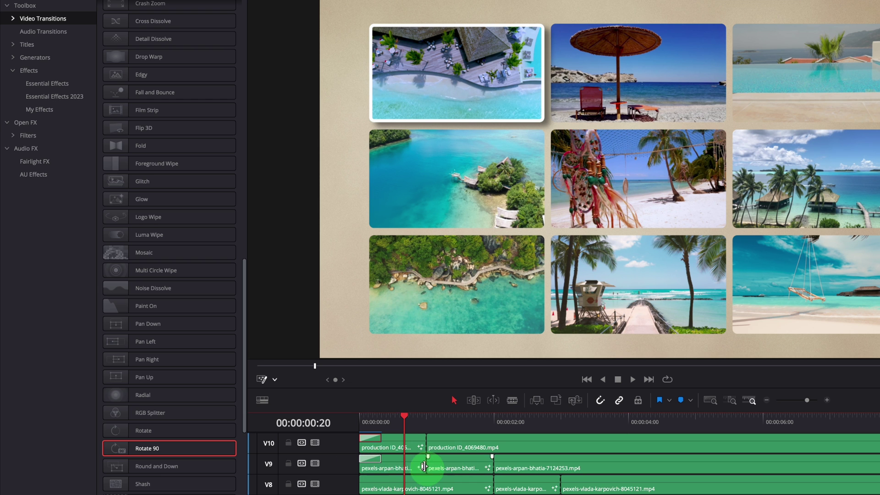
left_click(368, 436)
key("space")
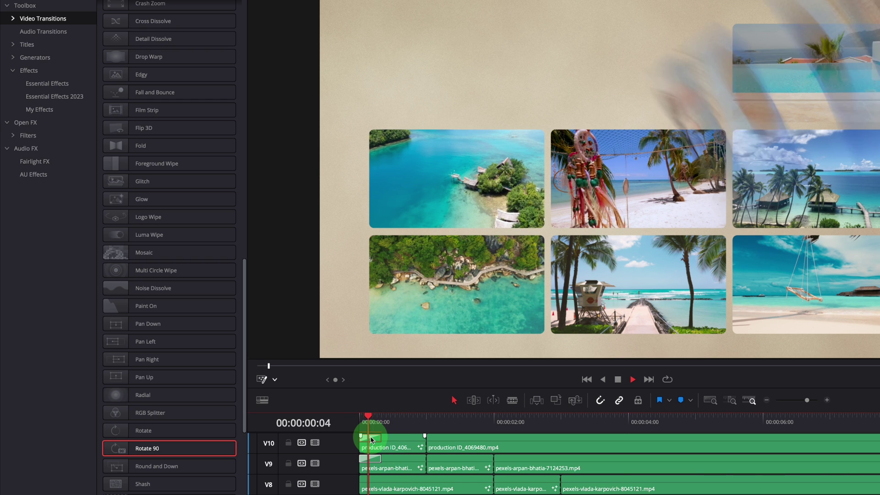
left_click(366, 422)
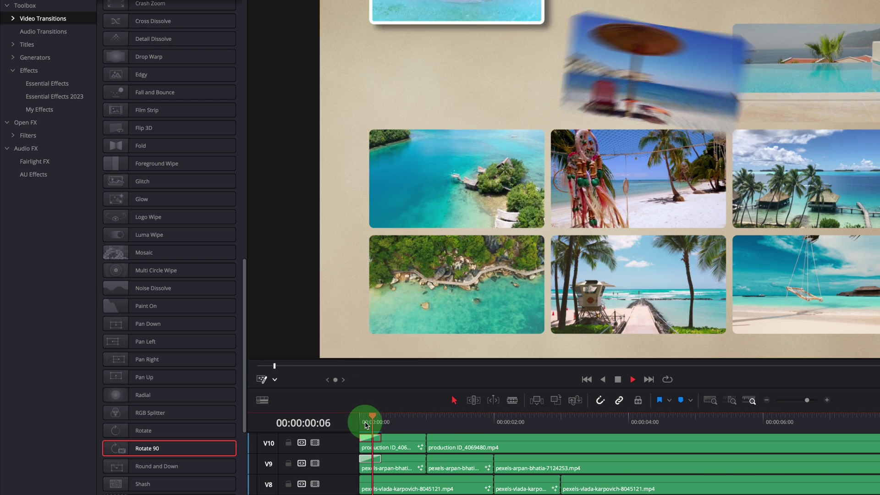
left_click(367, 422)
left_click(366, 422)
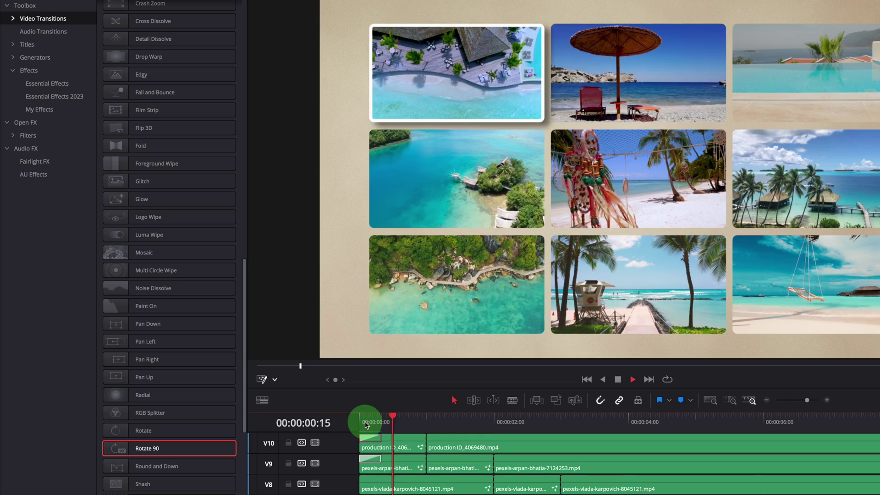
key("space")
left_click(527, 469)
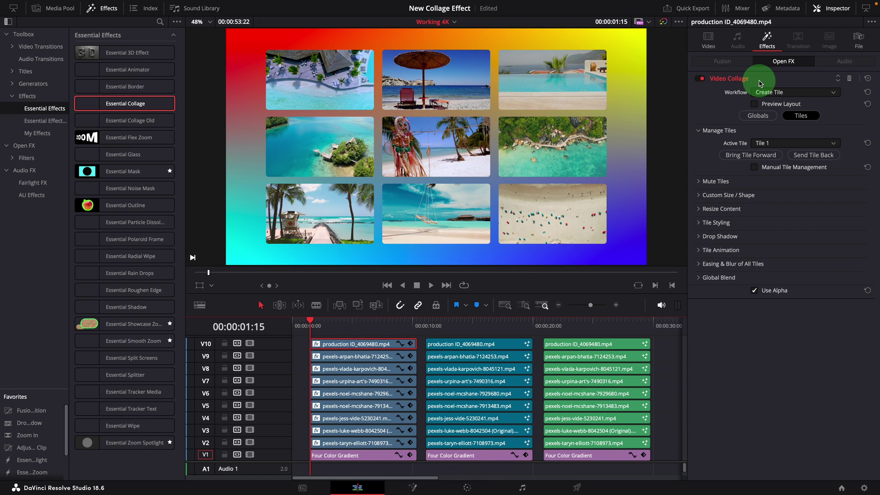
Step: Inspect the second and third V10 collage versions, then play the 4K timeline to read the fps
left_click(468, 349)
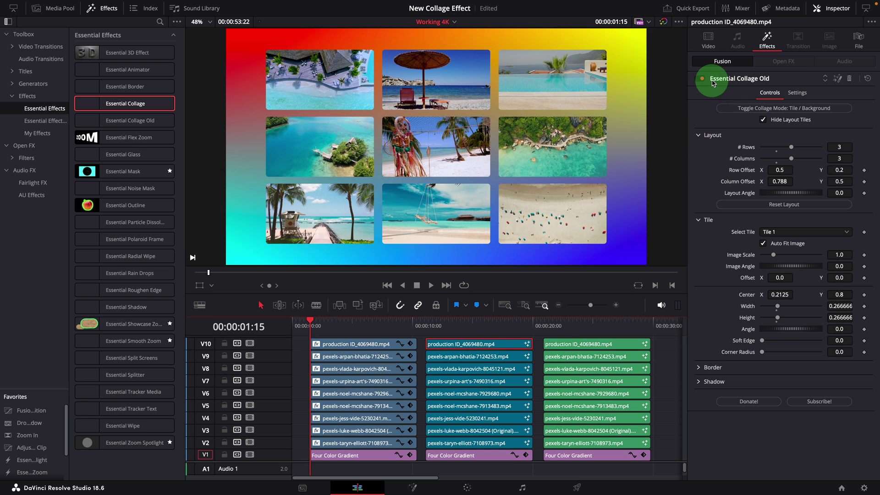
left_click(594, 346)
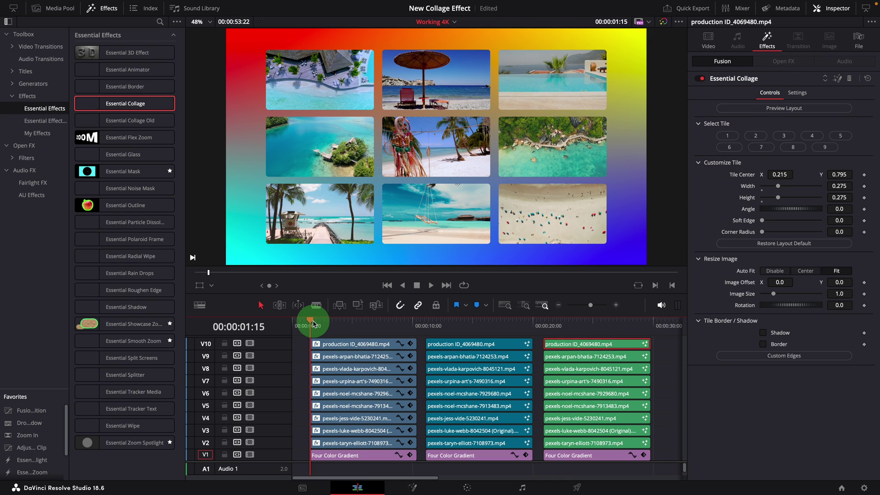
left_click(431, 285)
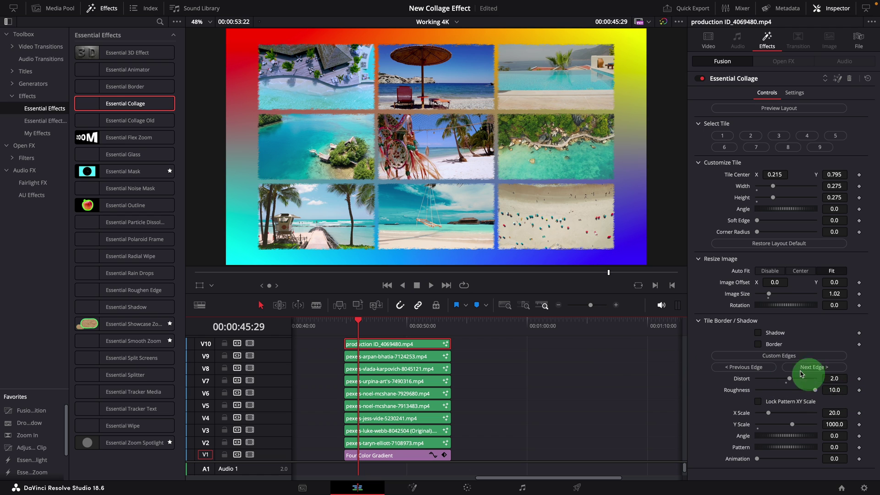
Step: Replay the Custom Edges collage section on the 4K timeline to check its playback fps
left_click(818, 360)
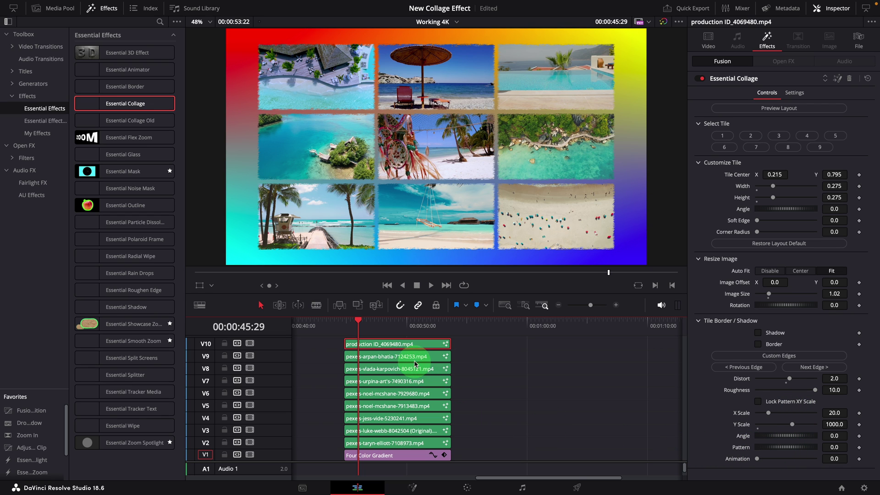
left_click(345, 326)
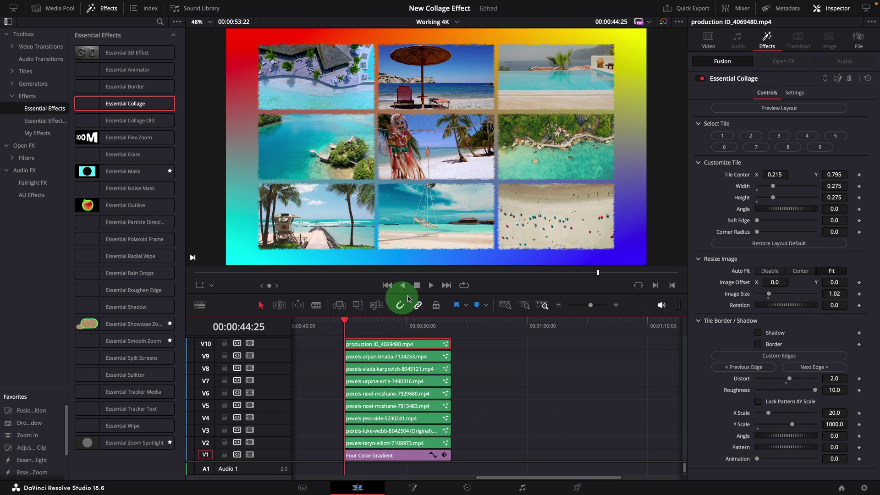
left_click(431, 286)
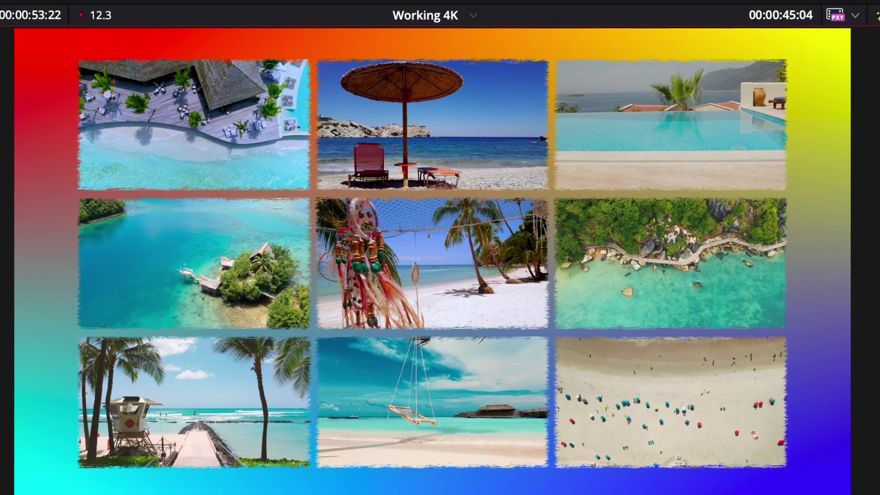